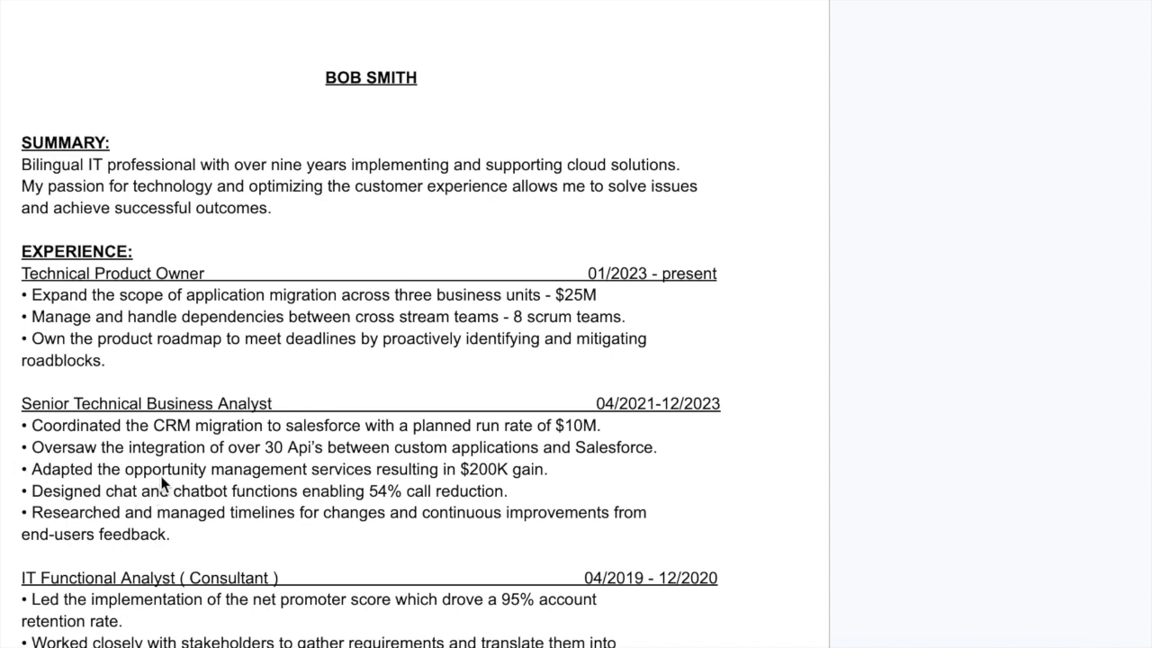
Step: Scroll through the qualifications in the Google Careers Technical Account Manager posting
scroll(161, 483, "down", 7)
scroll(161, 483, "down", 7)
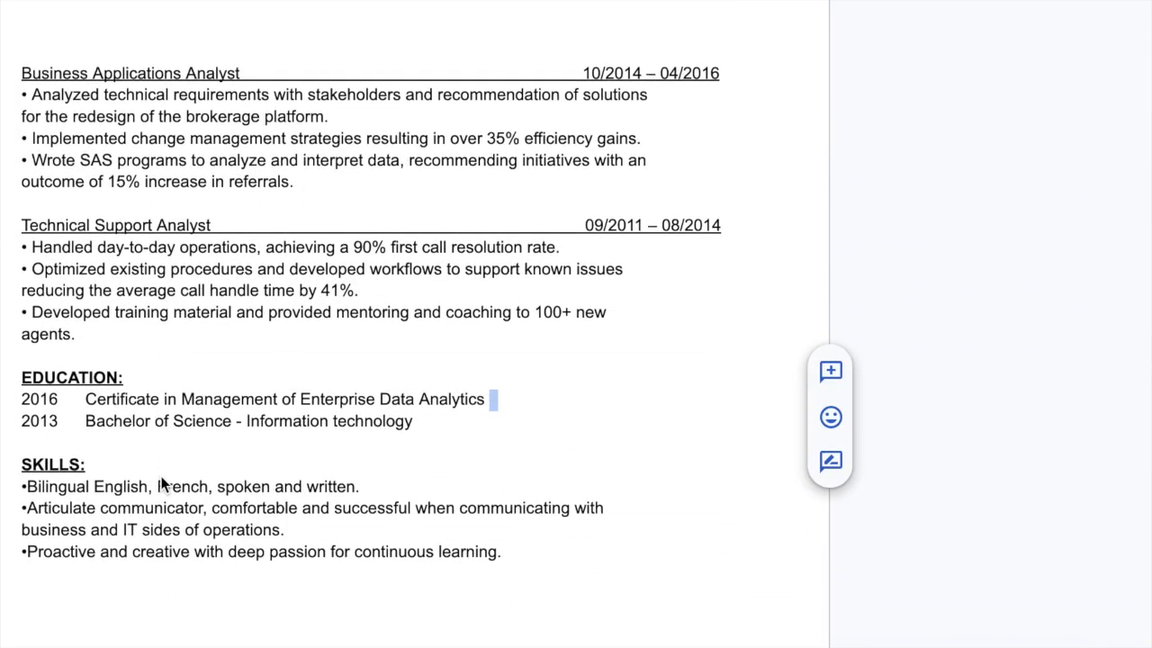
scroll(161, 483, "up", 20)
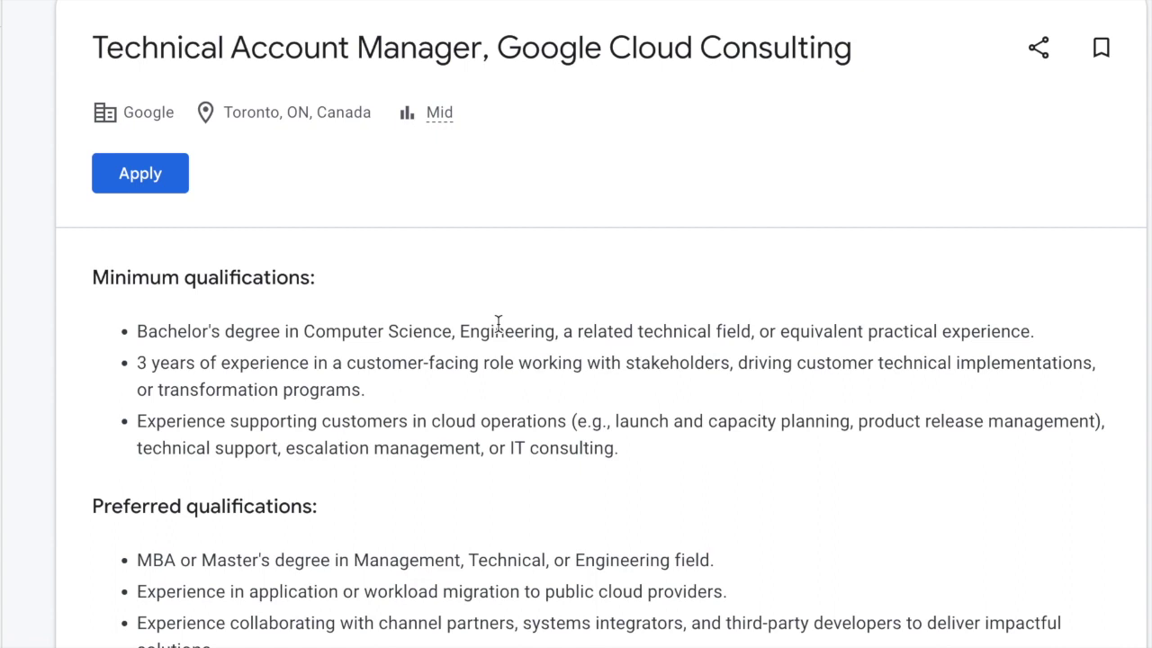
scroll(498, 323, "down", 15)
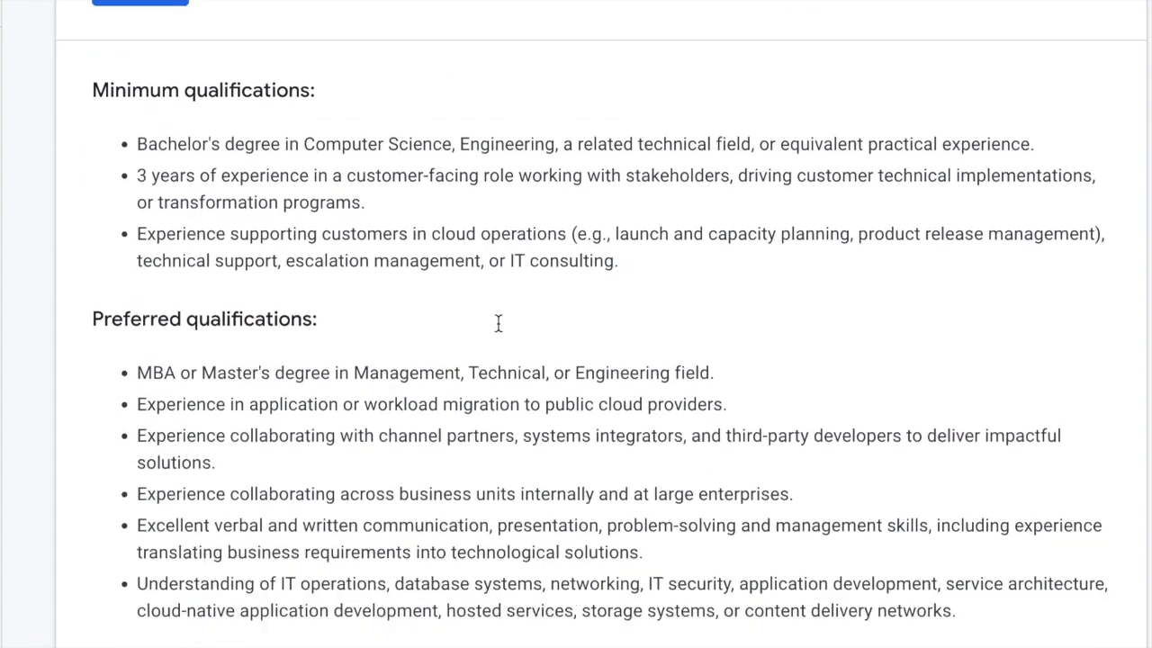
scroll(498, 323, "up", 15)
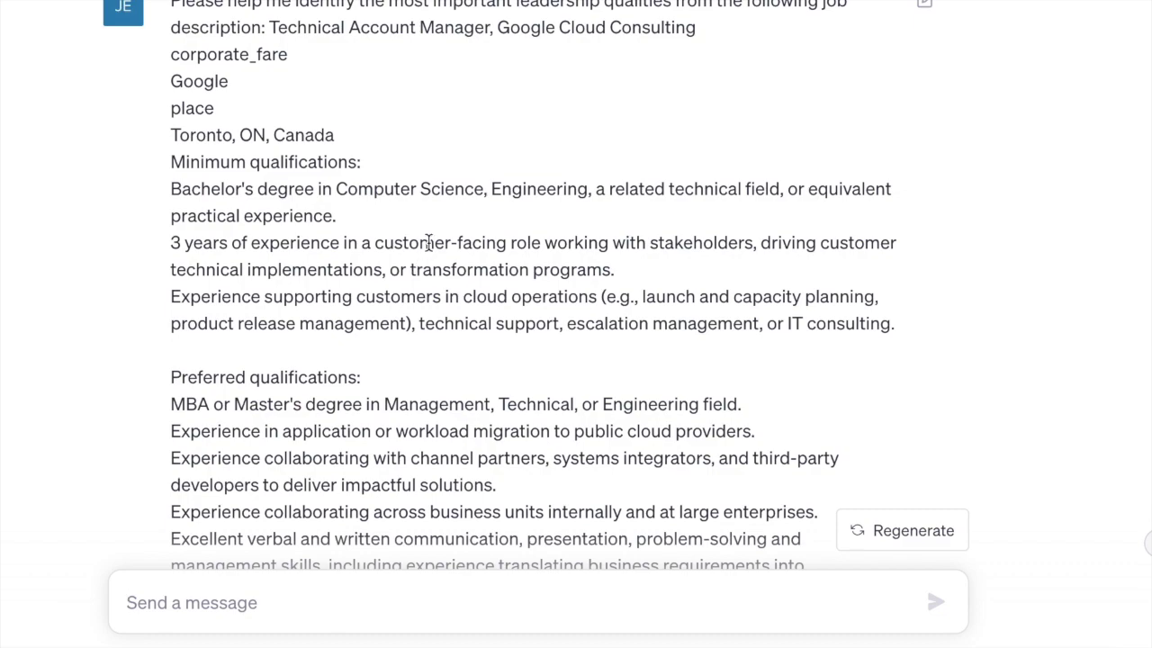
Step: Read the pasted job description and the ten leadership qualities reply down to Advocacy and its summary
scroll(558, 244, "down", 2)
scroll(557, 243, "down", 7)
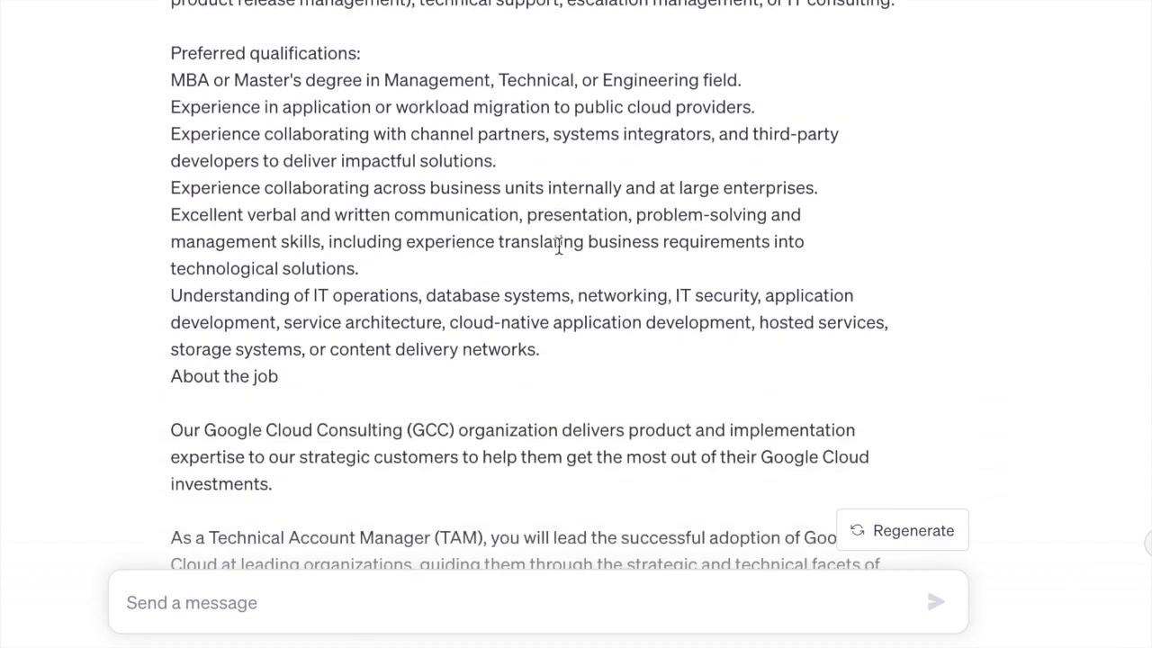
scroll(558, 254, "down", 5)
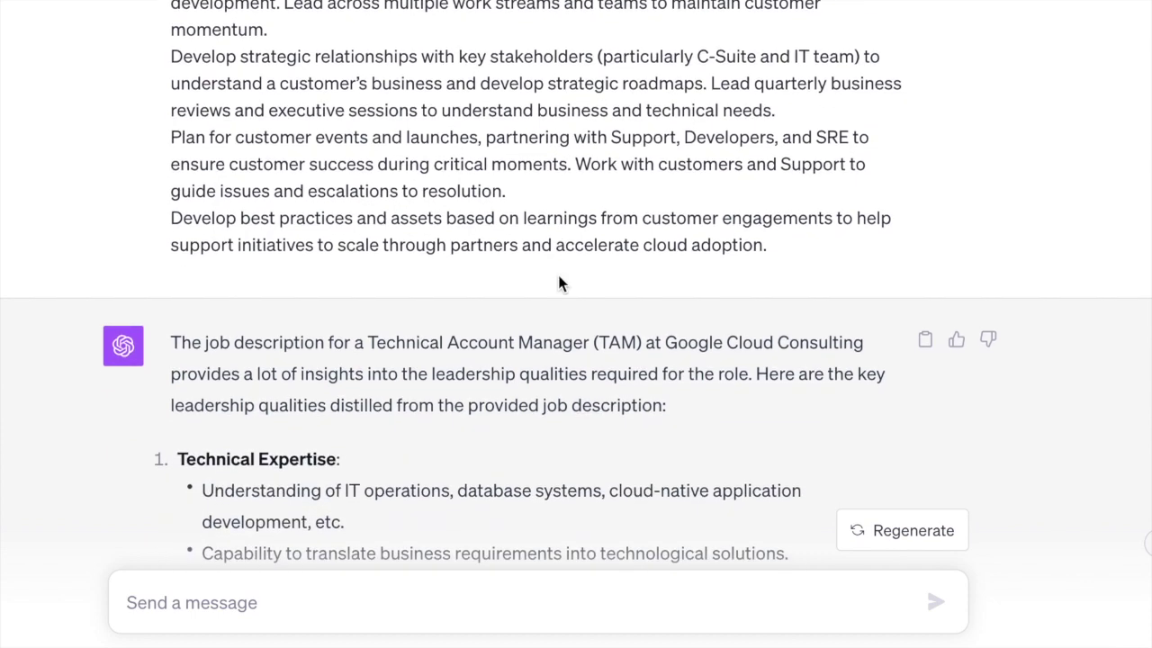
scroll(557, 278, "down", 3)
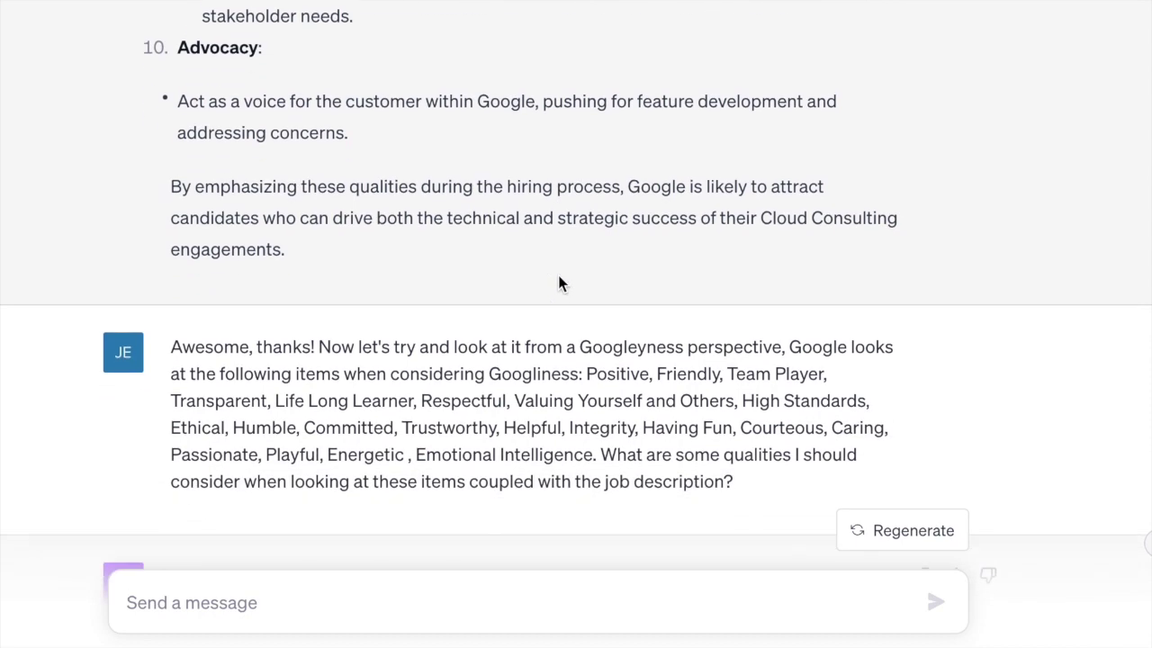
Step: Scroll to the Googleyness follow-up and the reply's first pairing, Technical Expertise + Life Long Learner
scroll(557, 283, "down", 2)
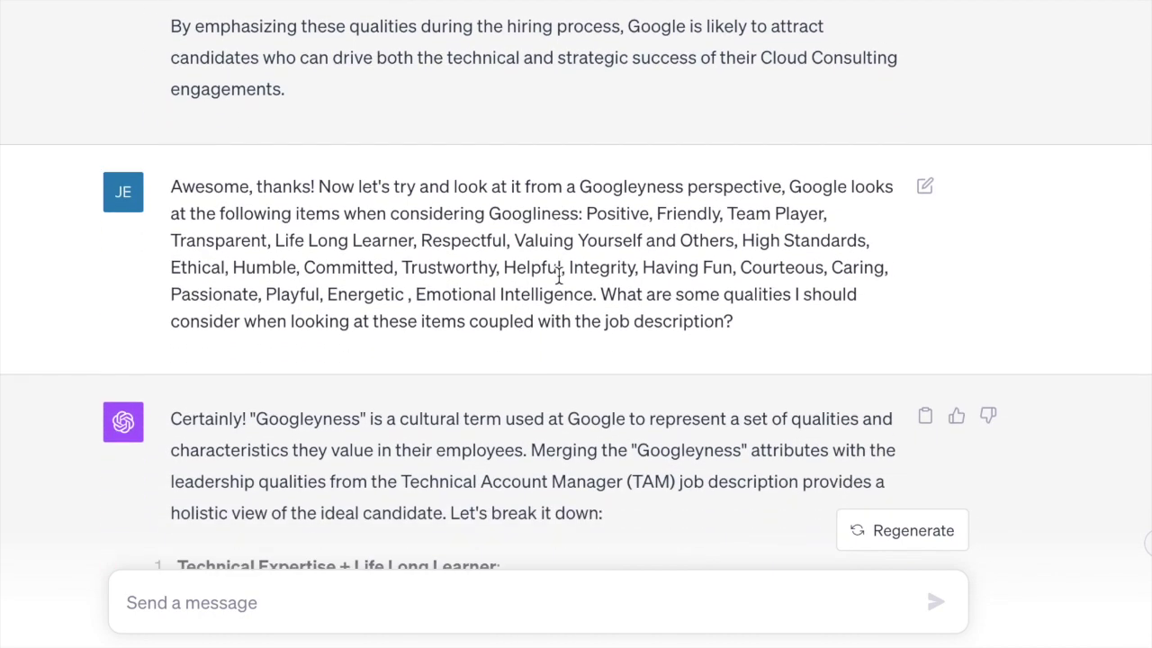
scroll(558, 278, "down", 2)
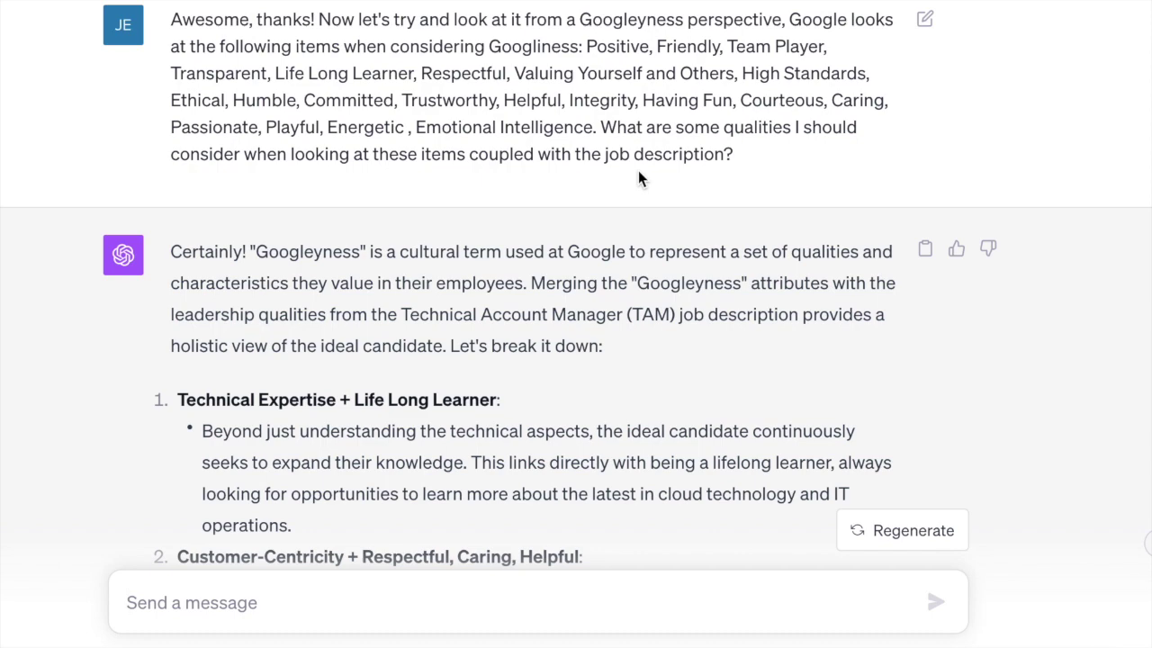
scroll(638, 170, "down", 3)
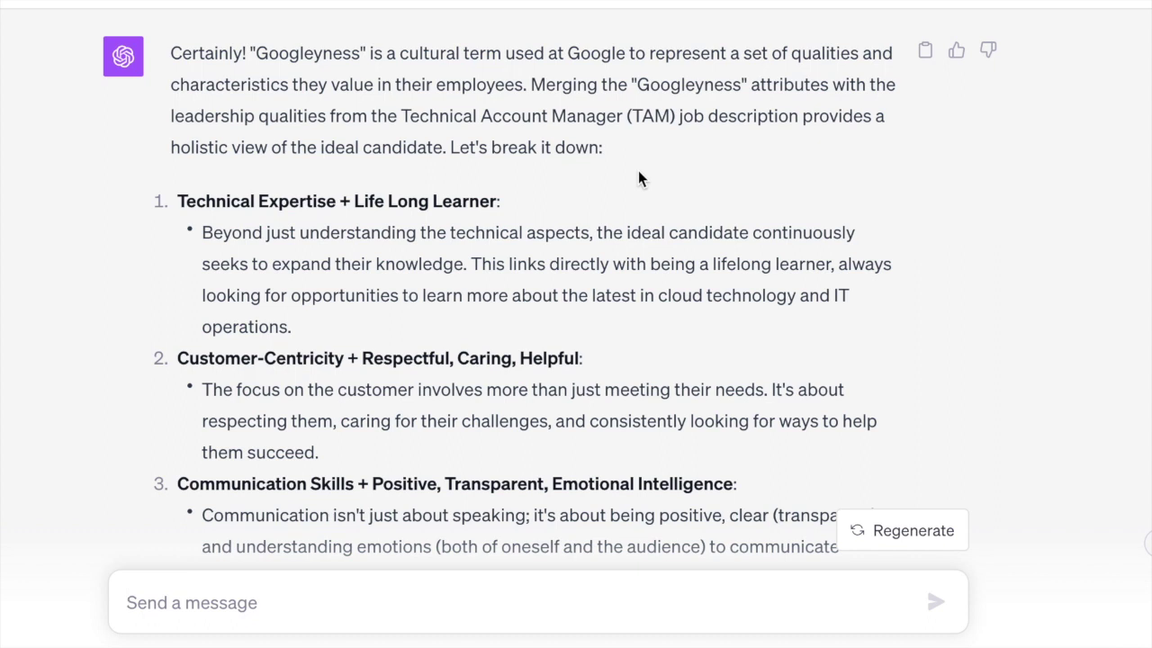
Step: Read the rest of the Googleyness reply through Advocacy, Fun & Enthusiasm and the closing summary
scroll(639, 178, "down", 2)
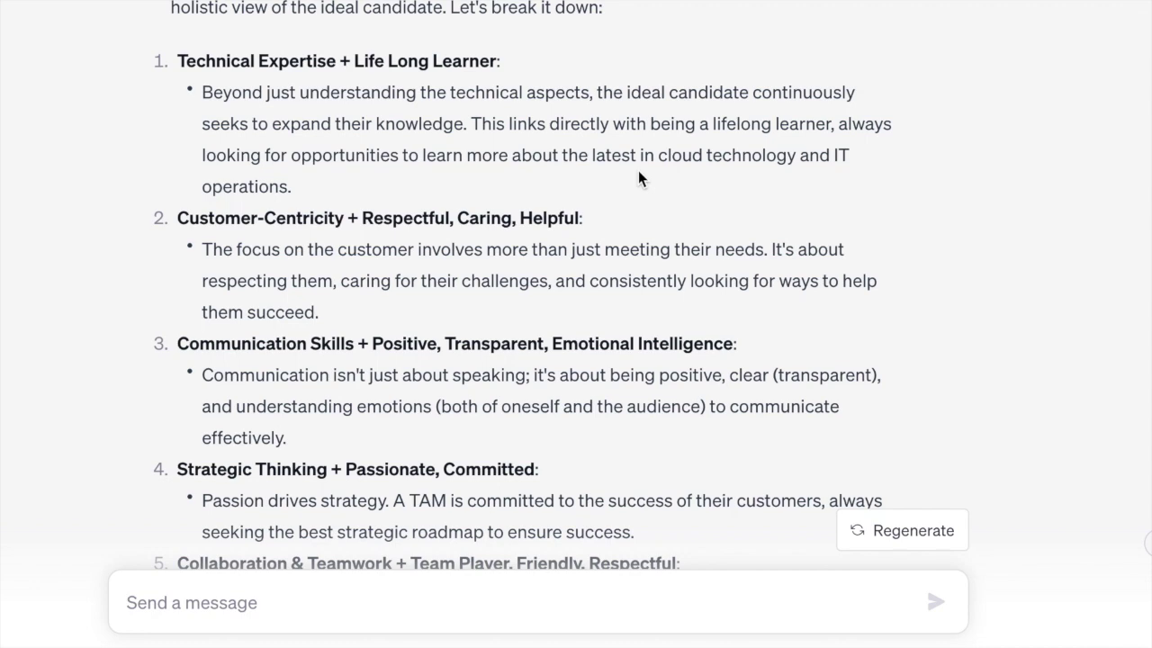
scroll(637, 177, "down", 3)
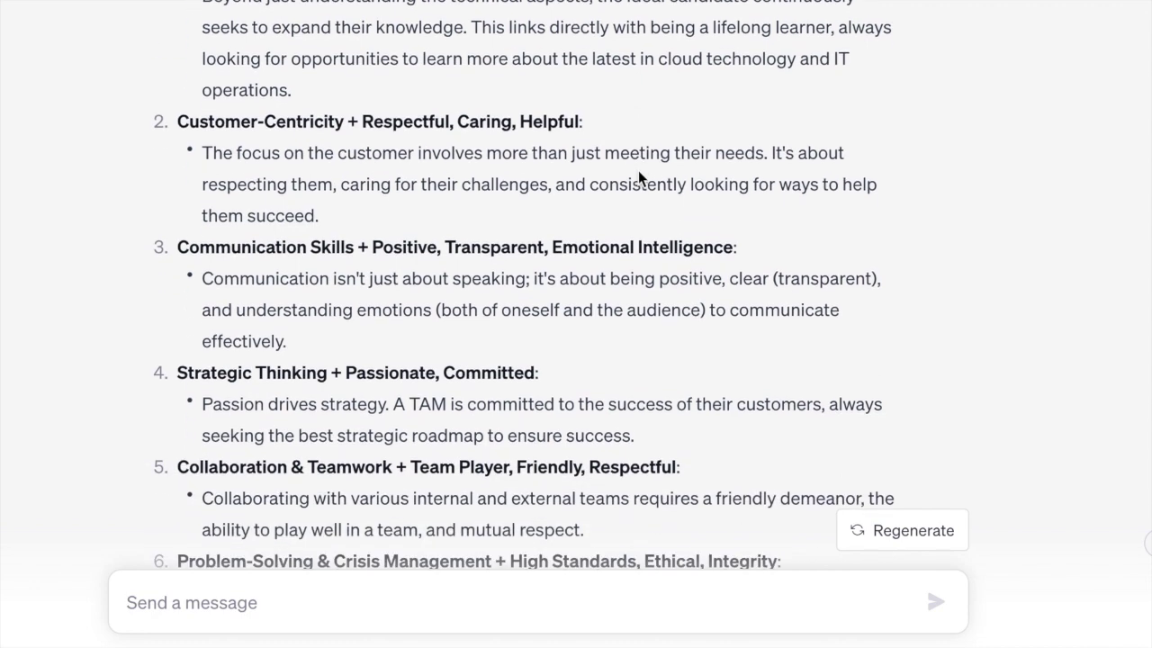
scroll(637, 171, "down", 2)
scroll(638, 171, "down", 1)
scroll(637, 170, "down", 1)
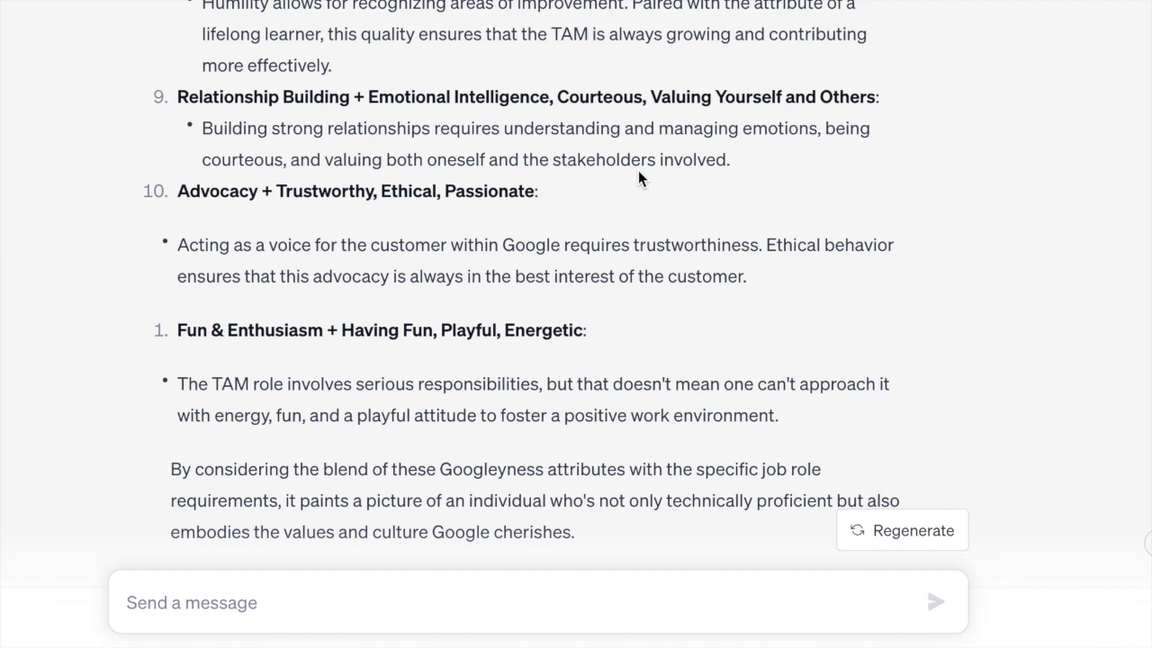
scroll(638, 170, "down", 1)
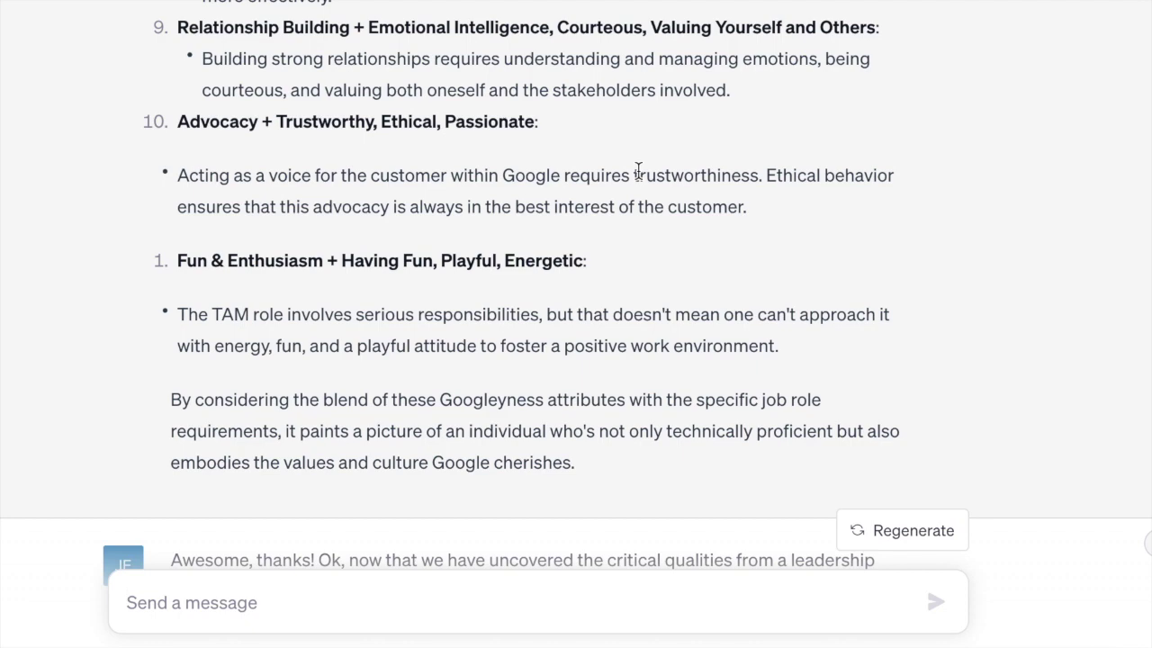
Step: Read the decision-making reply from Informed Decision Making to Openness to Reevaluate, plus interview advice
scroll(637, 170, "down", 1)
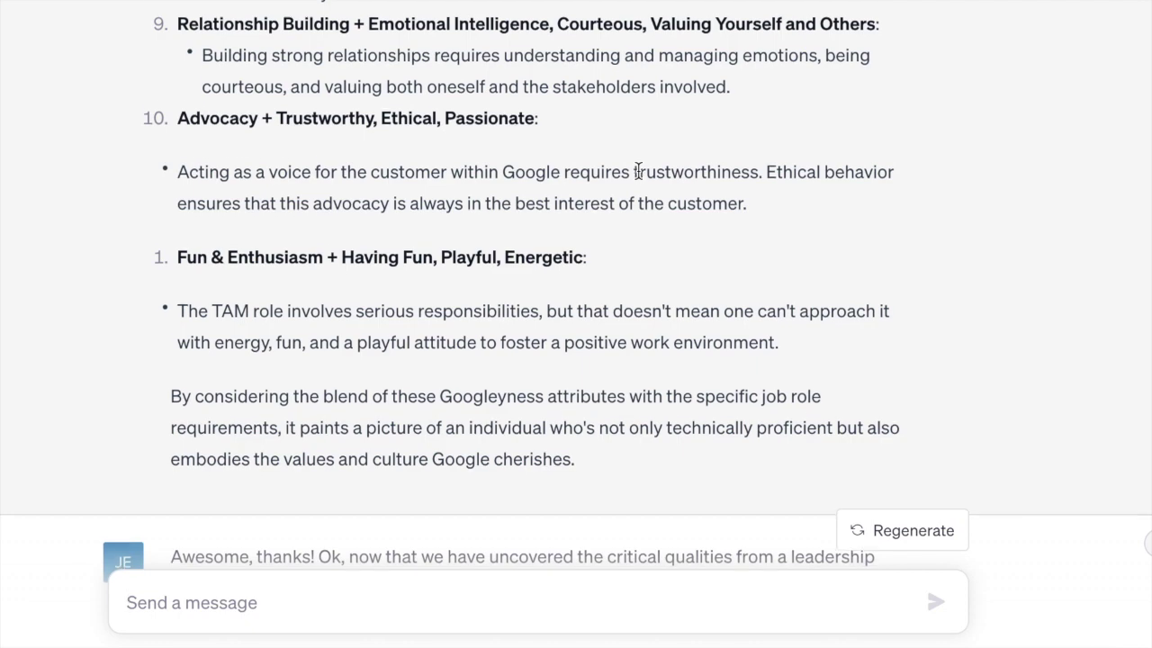
scroll(638, 171, "down", 2)
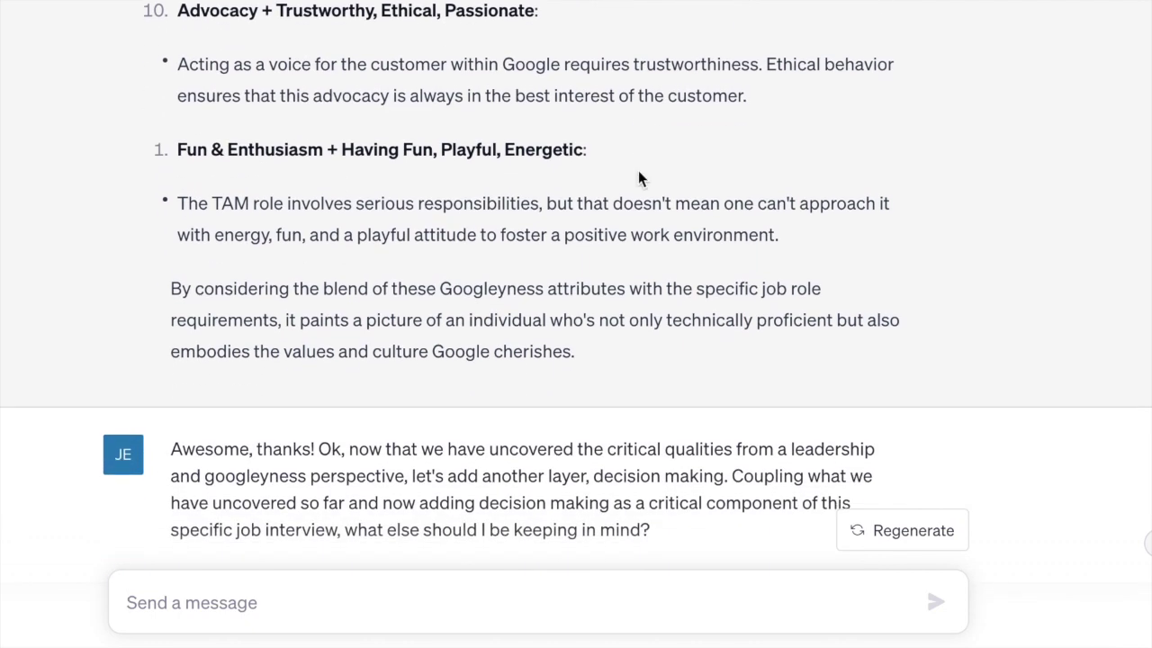
scroll(637, 177, "down", 2)
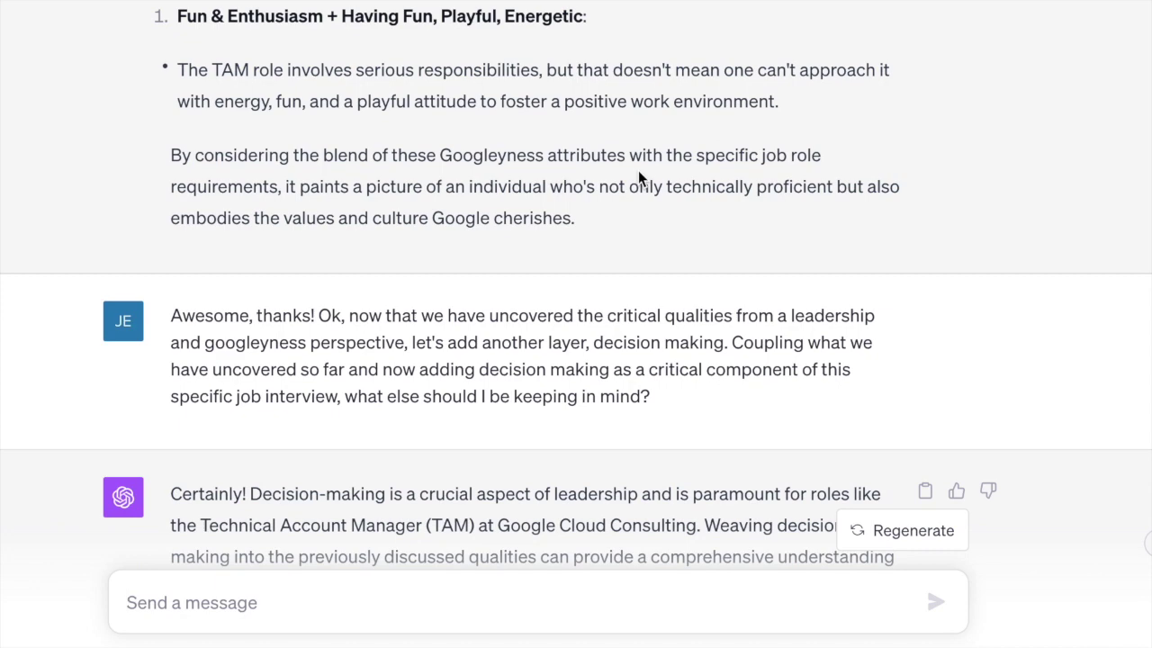
scroll(638, 175, "down", 3)
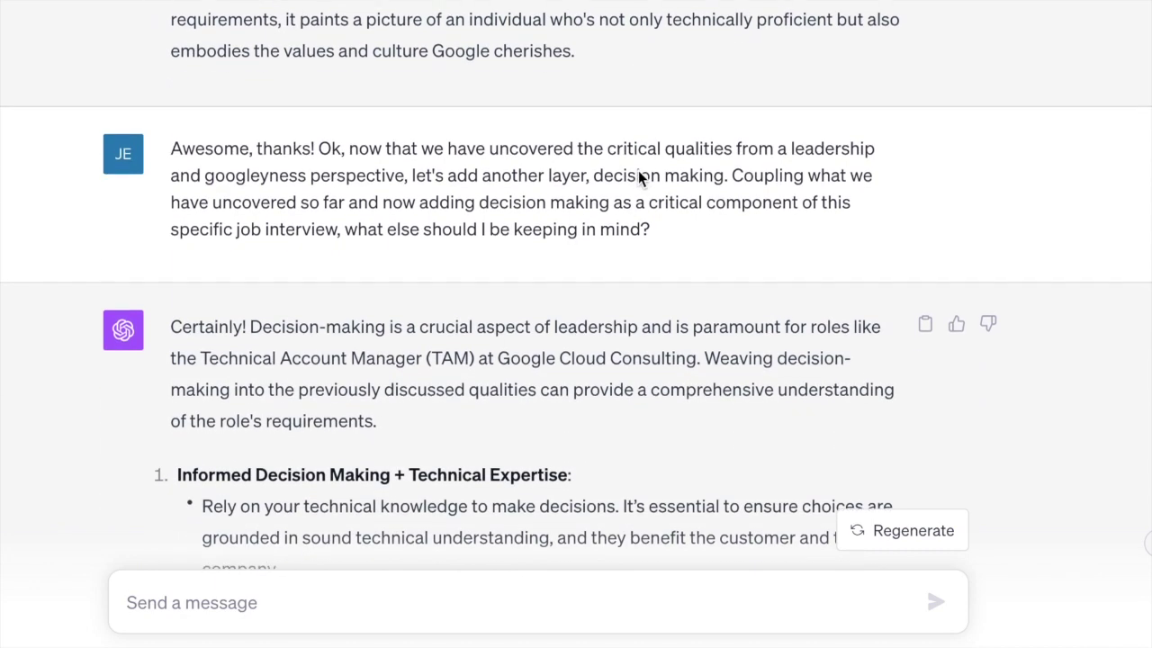
scroll(638, 175, "down", 2)
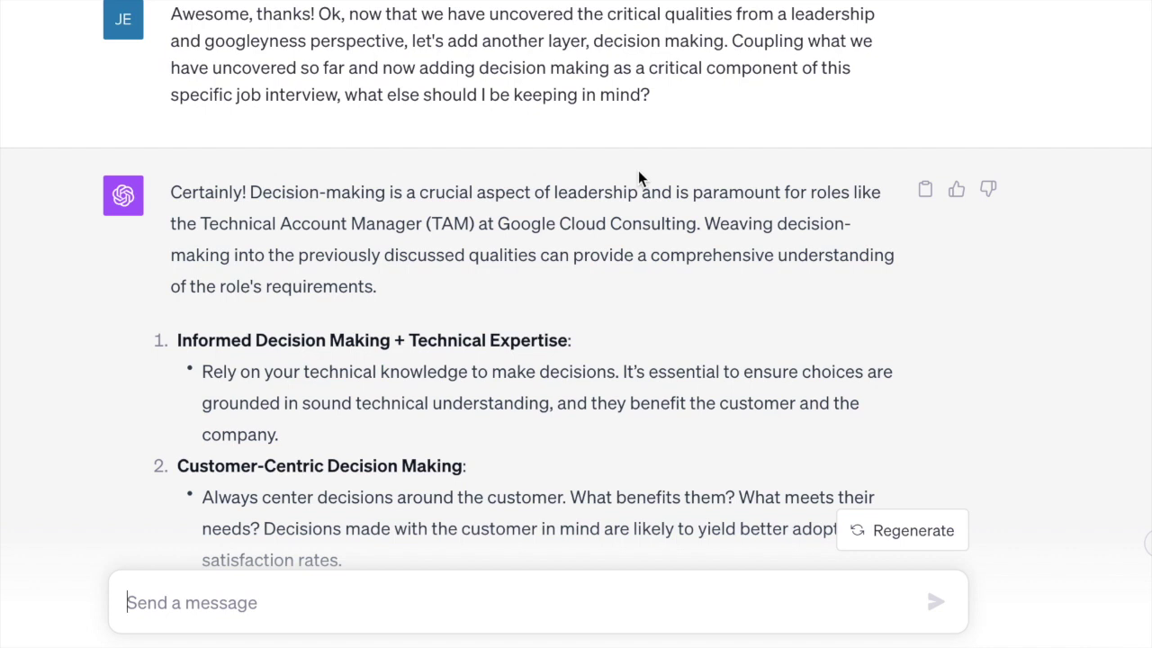
scroll(731, 322, "down", 2)
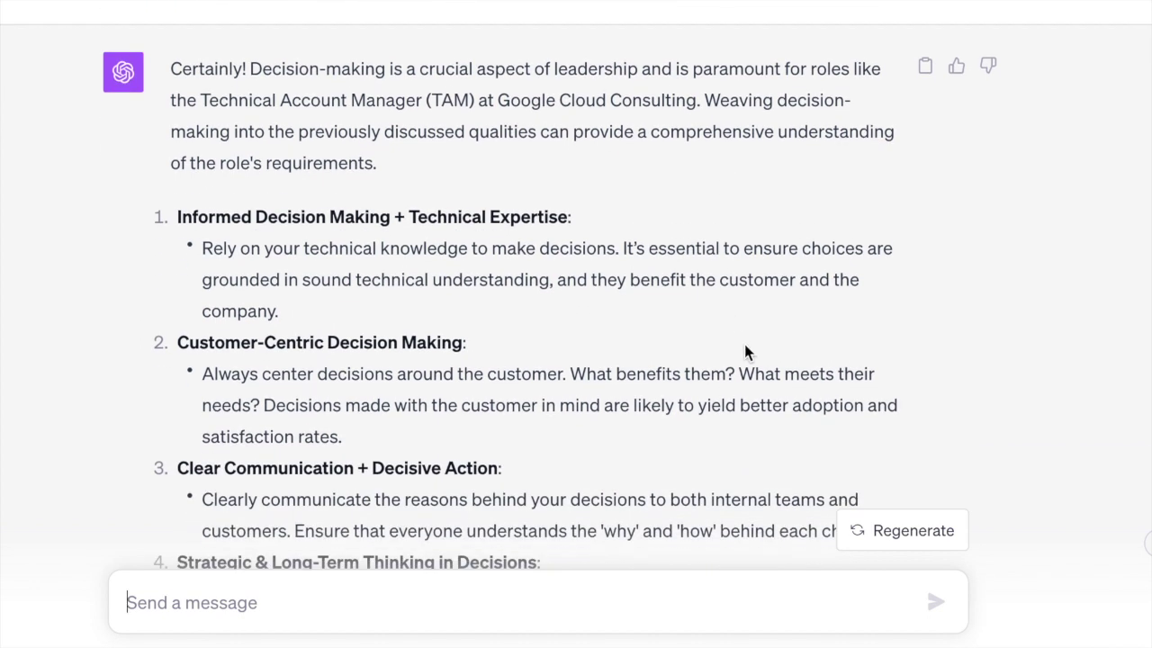
scroll(744, 344, "down", 3)
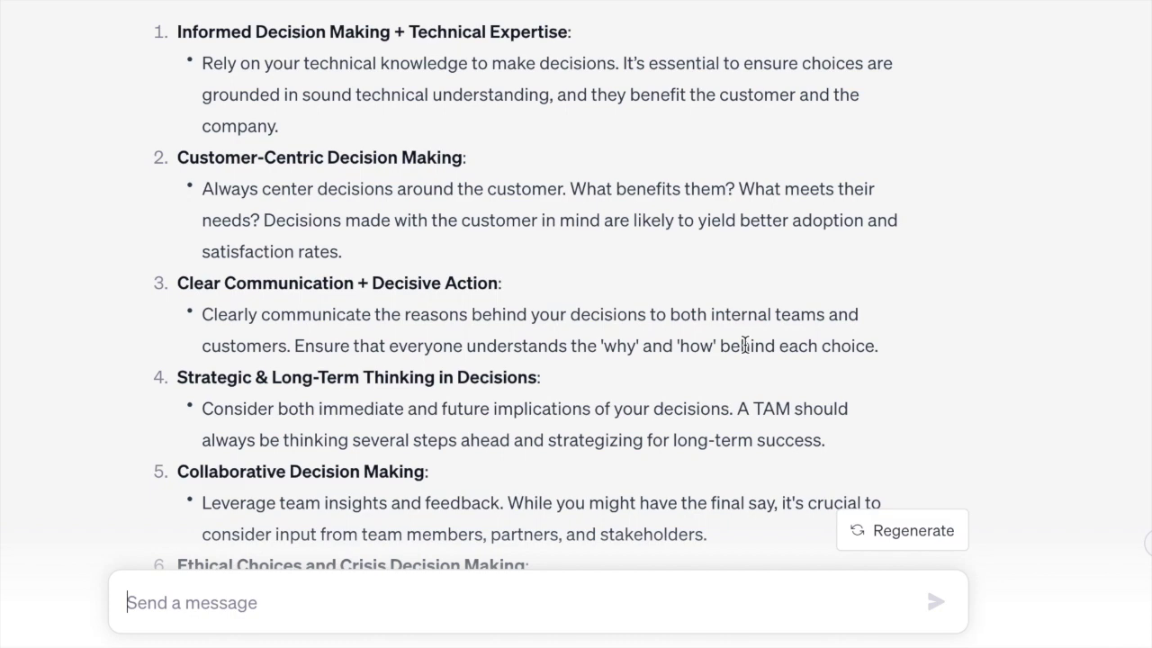
scroll(744, 345, "down", 2)
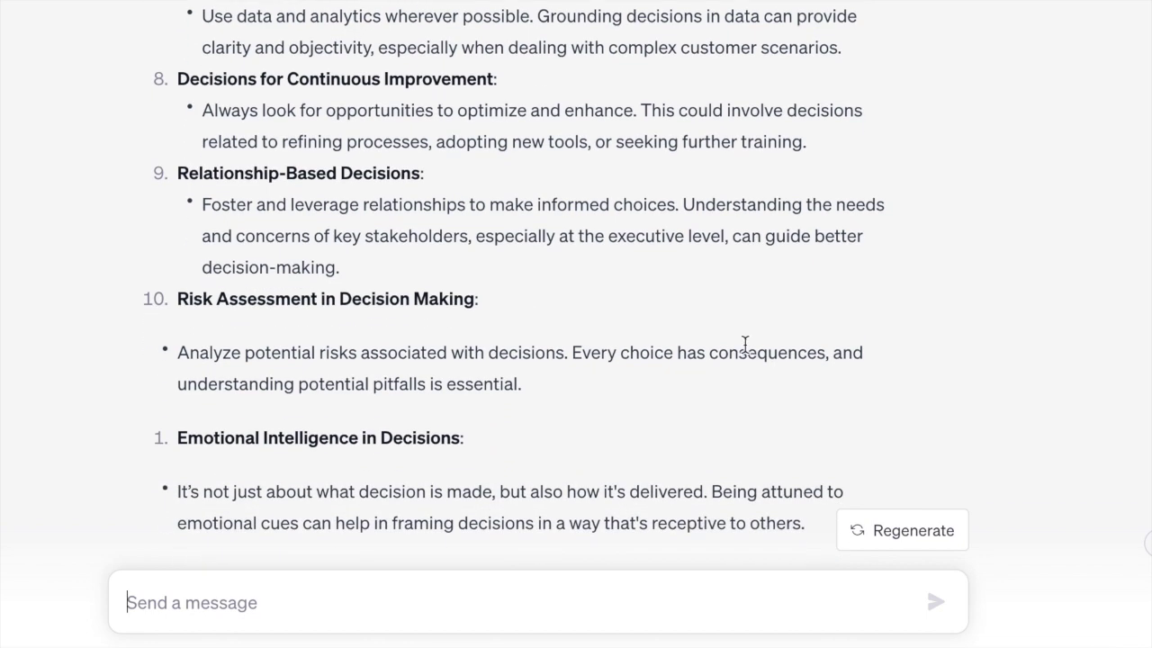
scroll(745, 343, "down", 2)
scroll(745, 343, "down", 2)
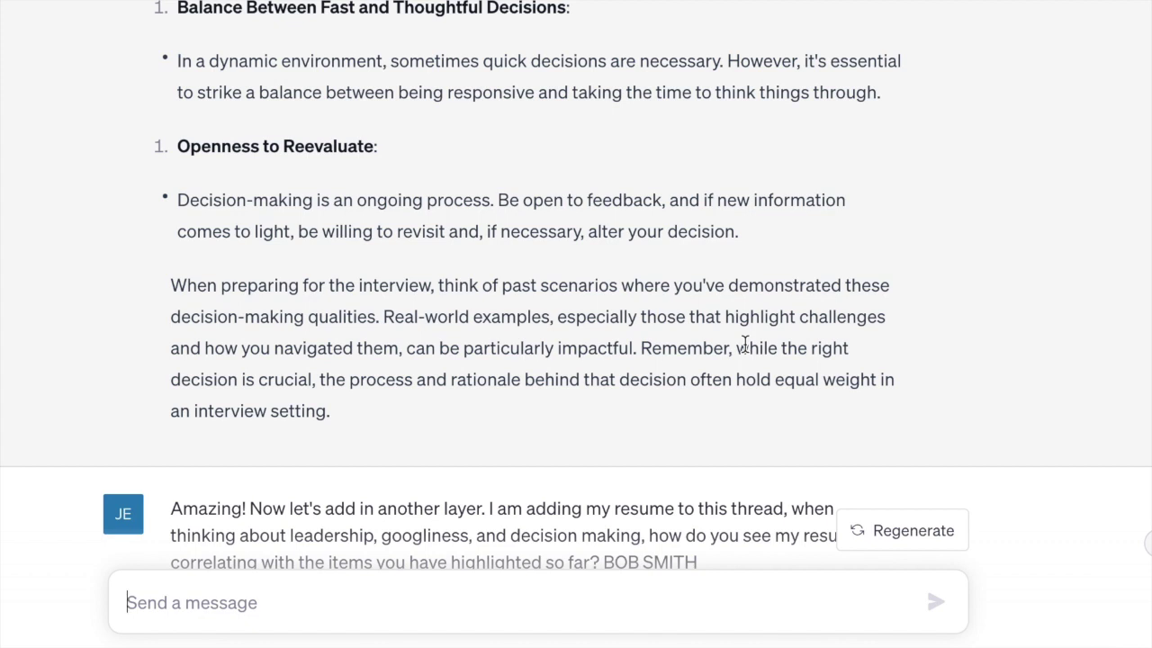
scroll(745, 344, "down", 3)
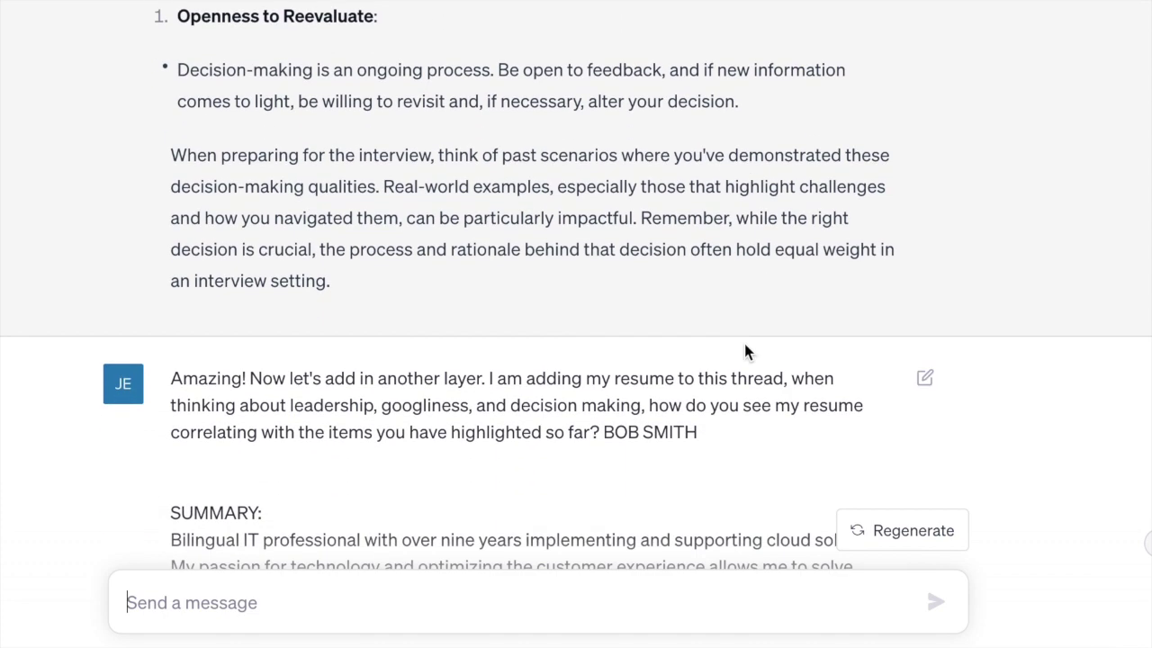
scroll(745, 351, "down", 1)
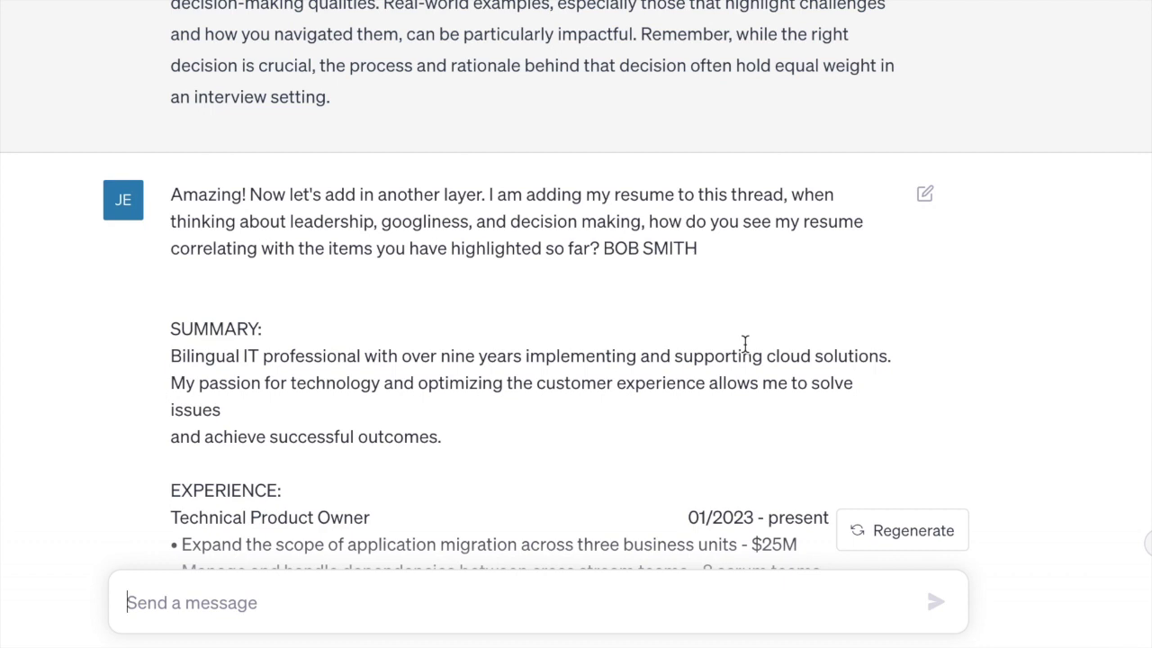
scroll(744, 347, "down", 10)
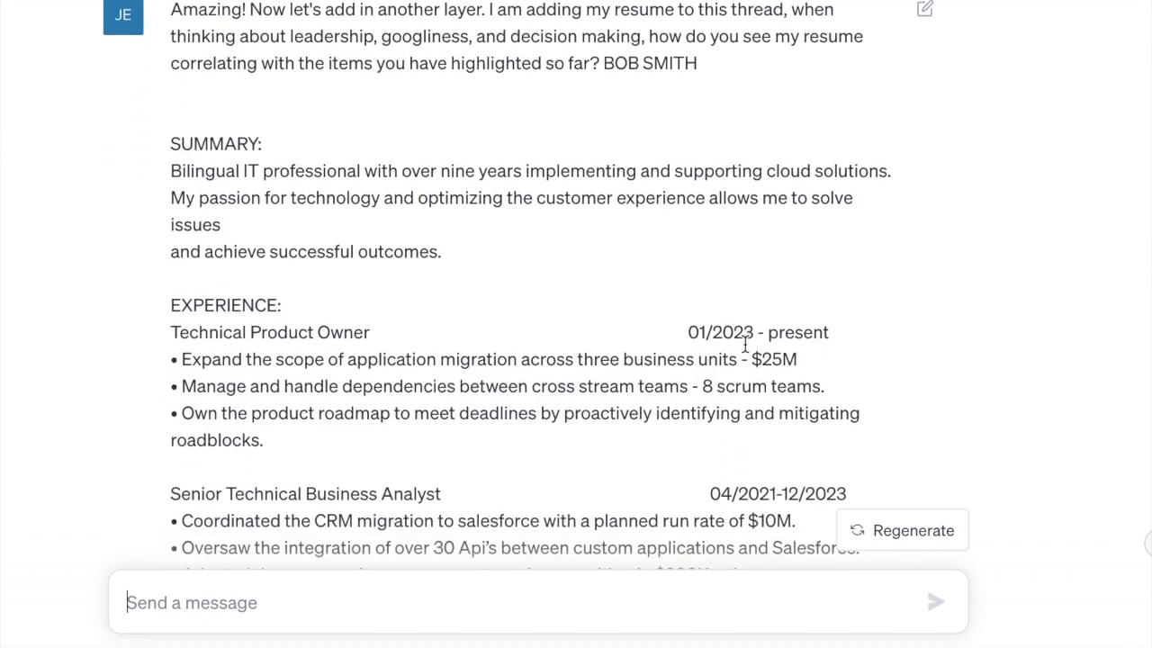
scroll(744, 347, "down", 8)
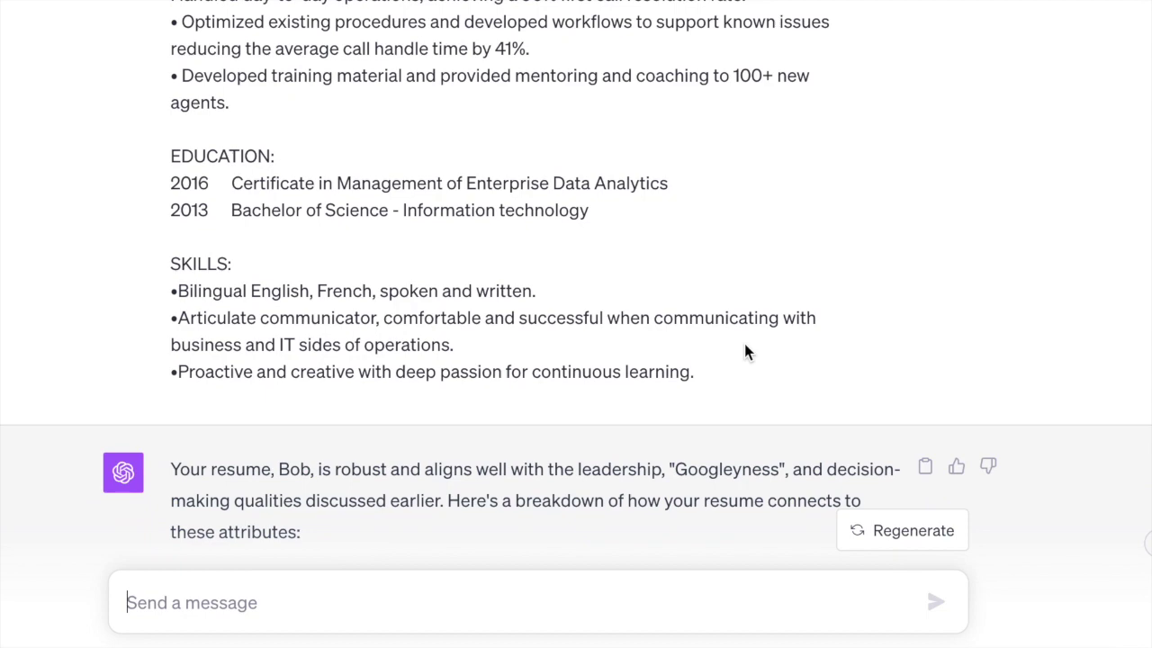
scroll(745, 343, "down", 2)
scroll(744, 343, "down", 2)
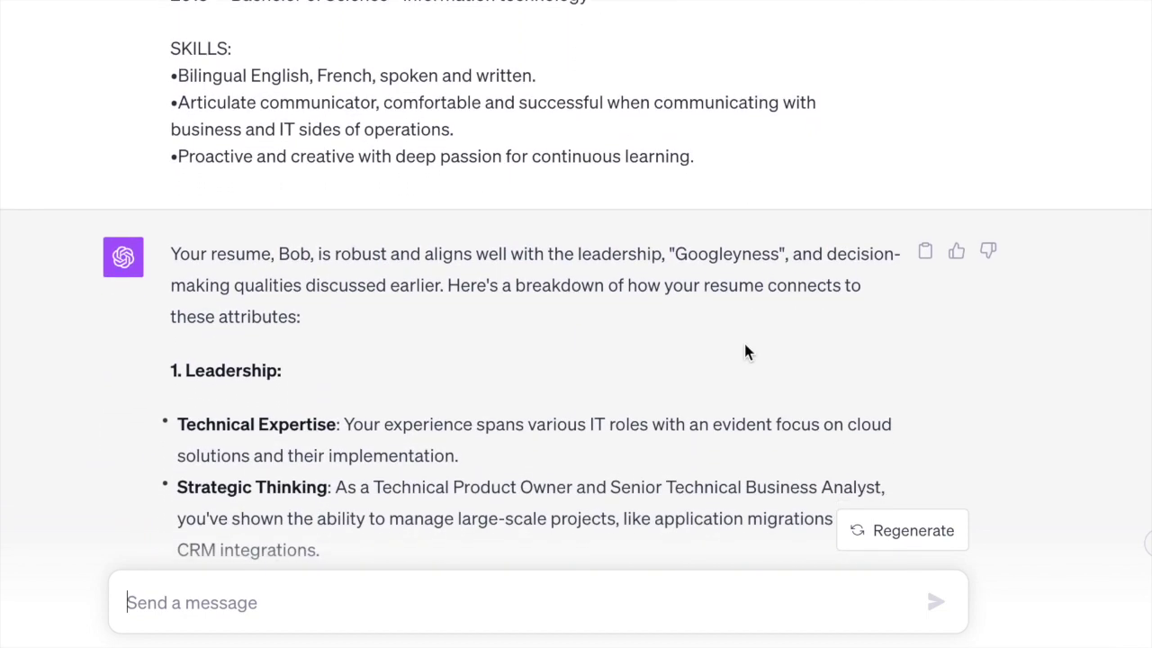
scroll(705, 397, "down", 2)
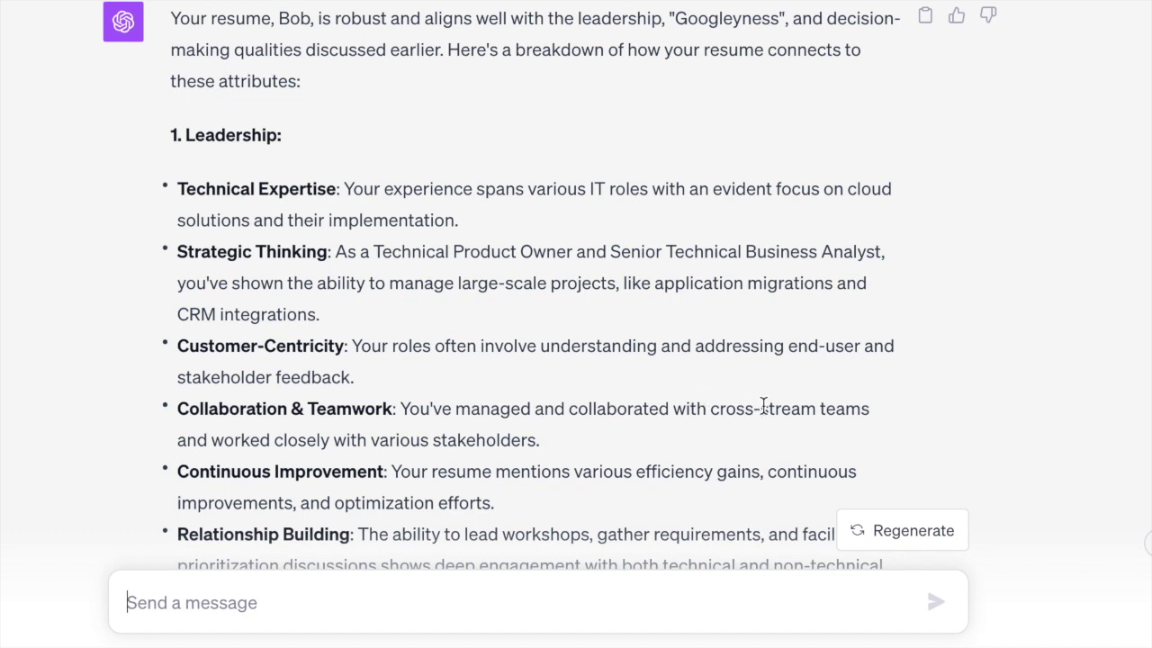
scroll(763, 406, "down", 1)
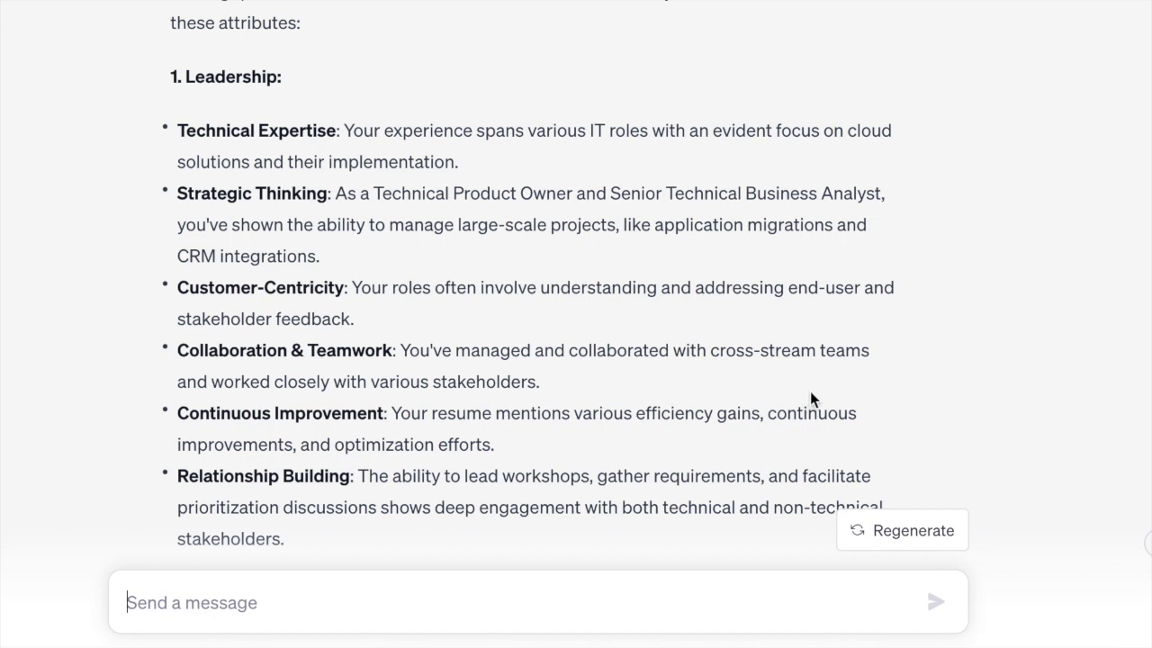
scroll(806, 368, "down", 3)
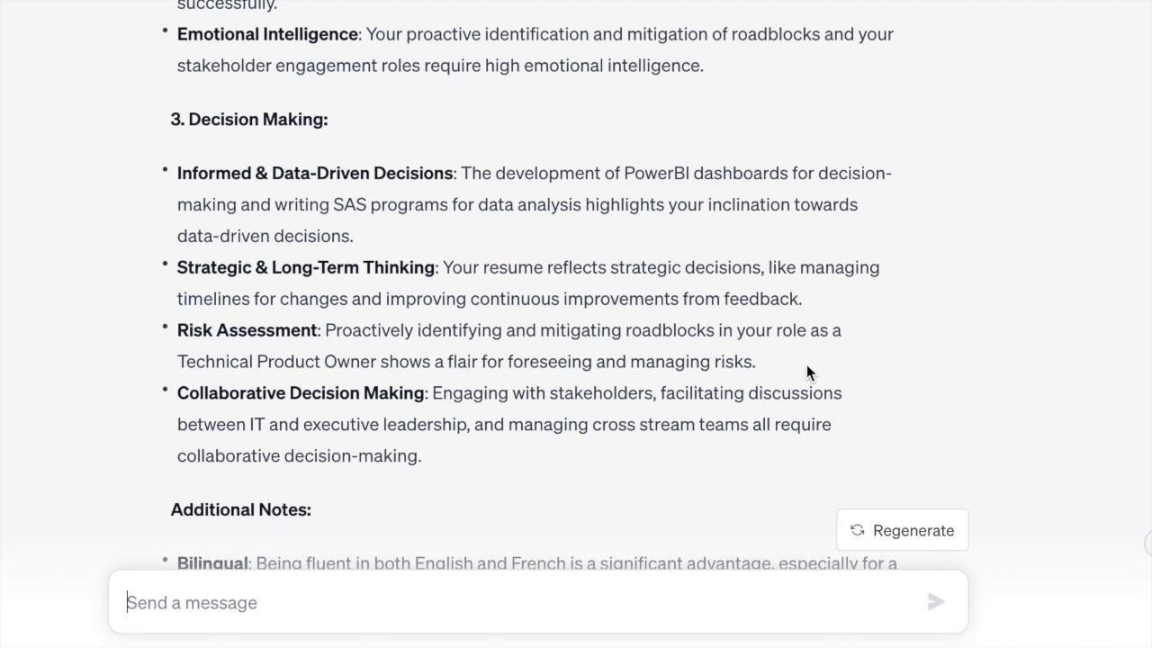
scroll(806, 368, "down", 3)
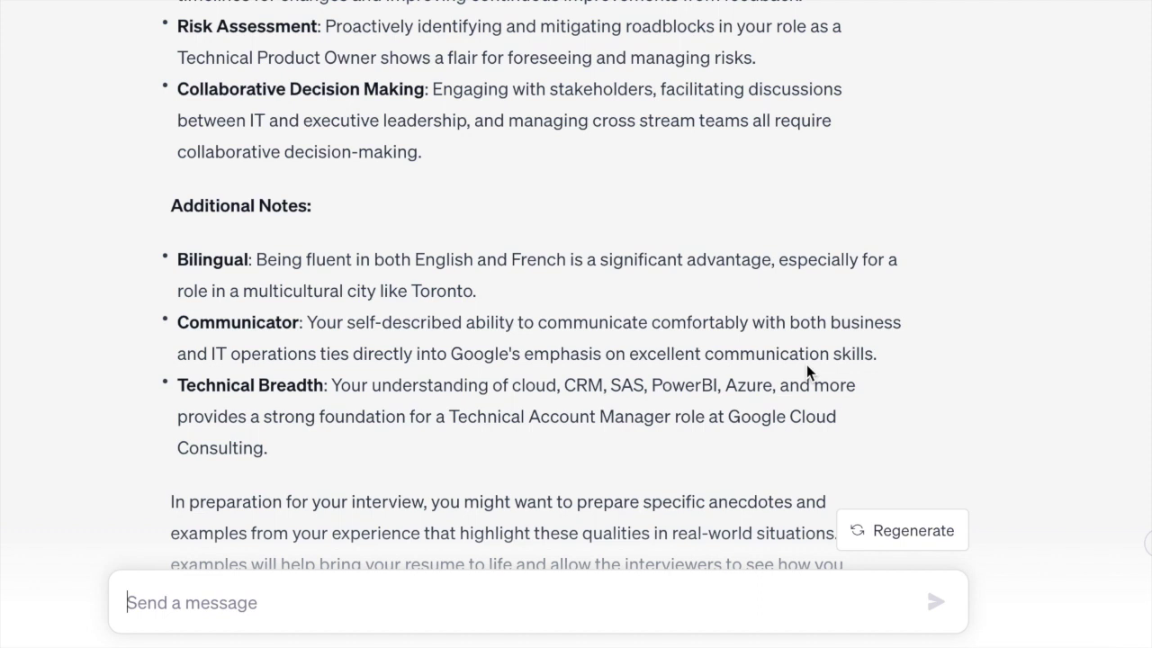
scroll(806, 364, "down", 3)
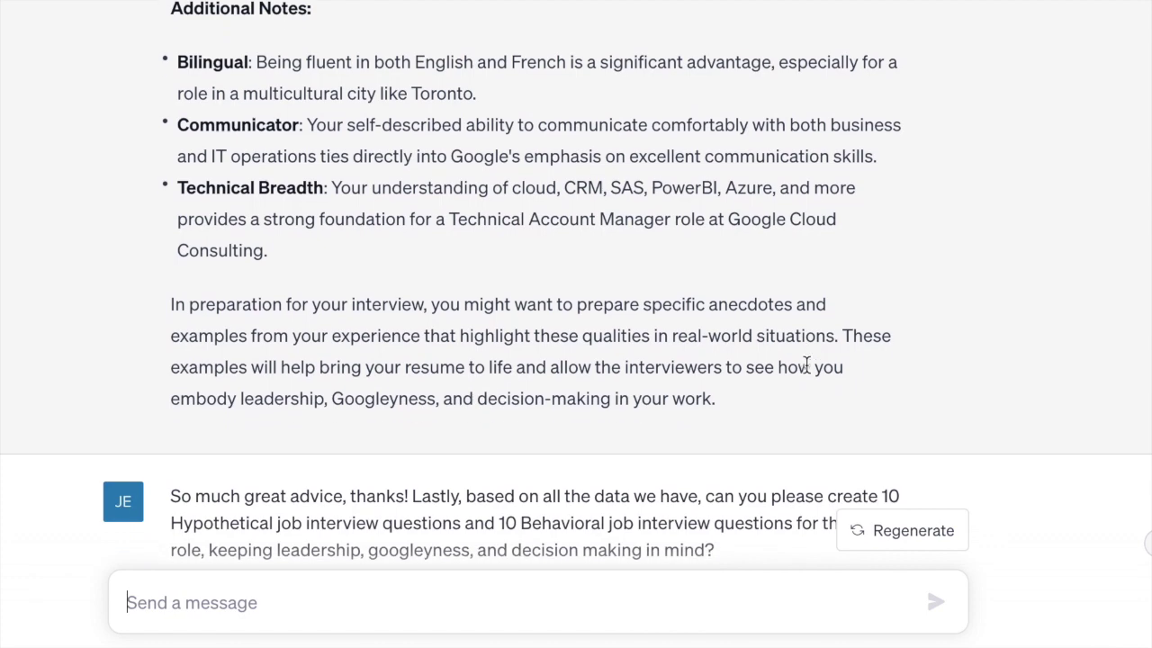
scroll(806, 364, "down", 2)
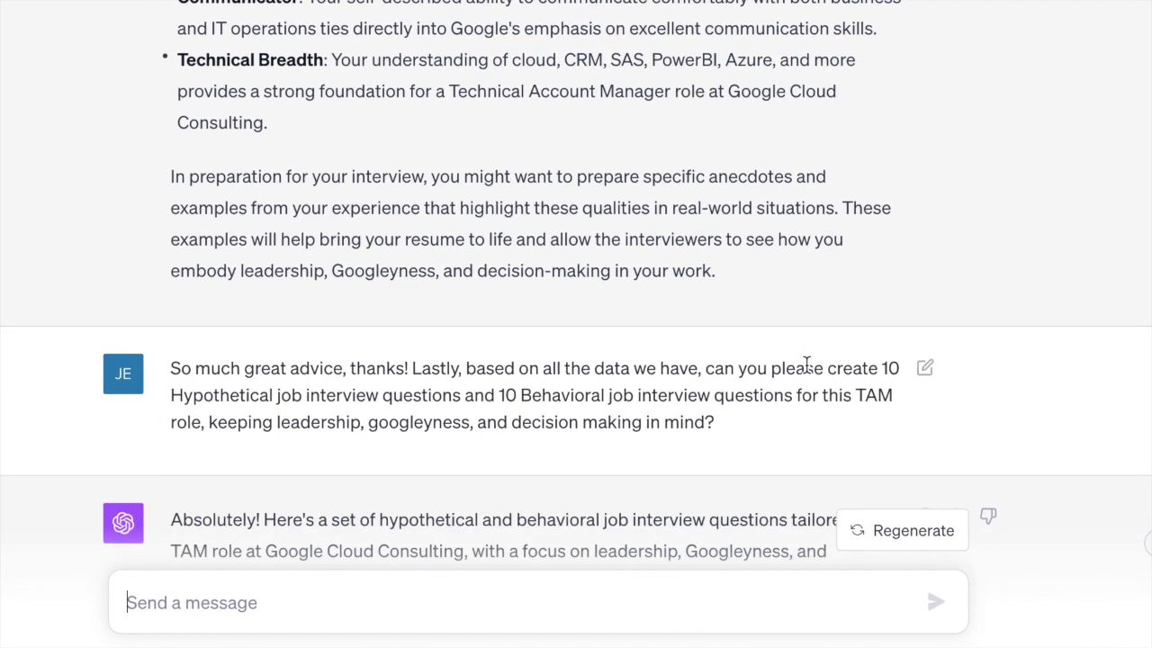
scroll(806, 364, "down", 3)
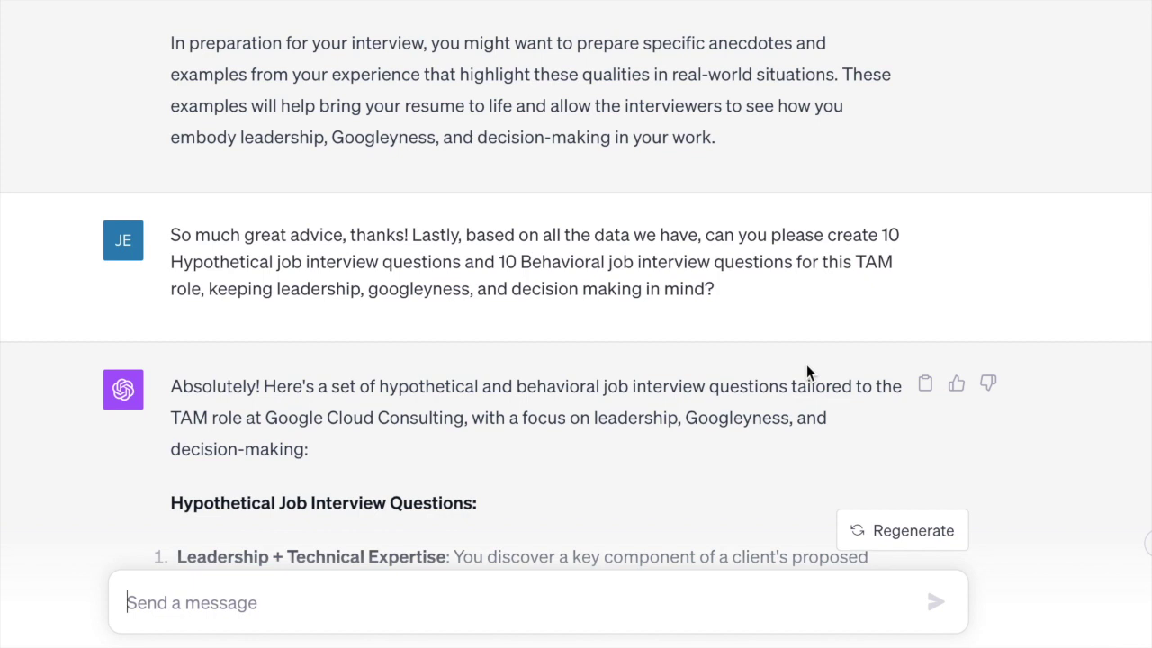
scroll(807, 373, "down", 2)
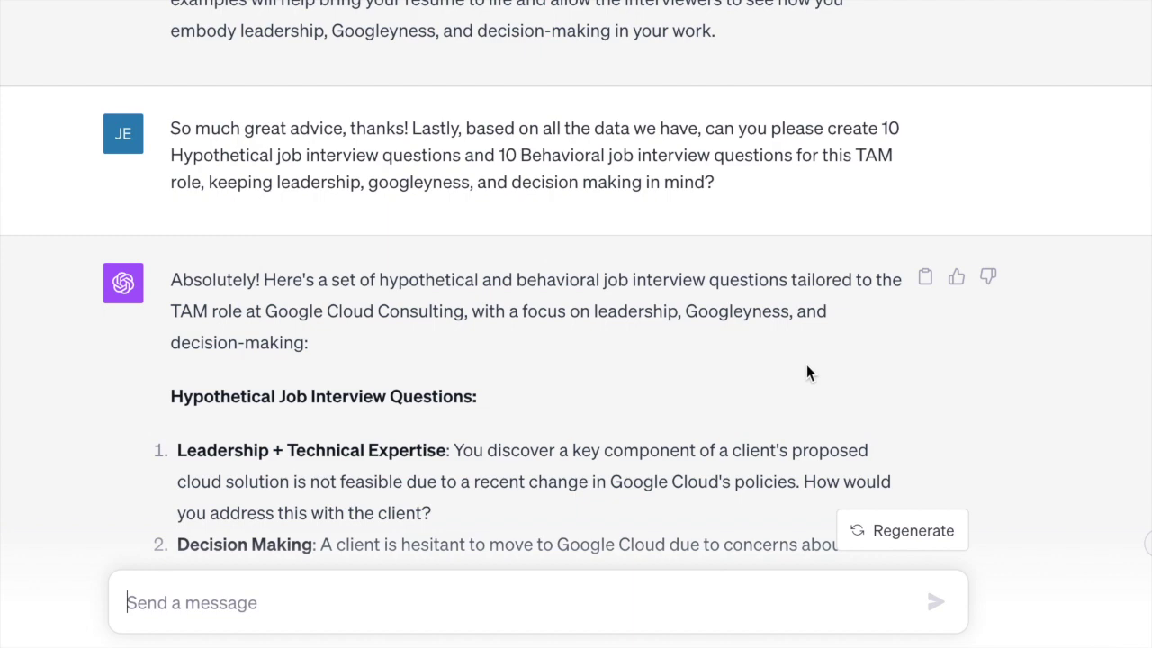
scroll(807, 373, "down", 4)
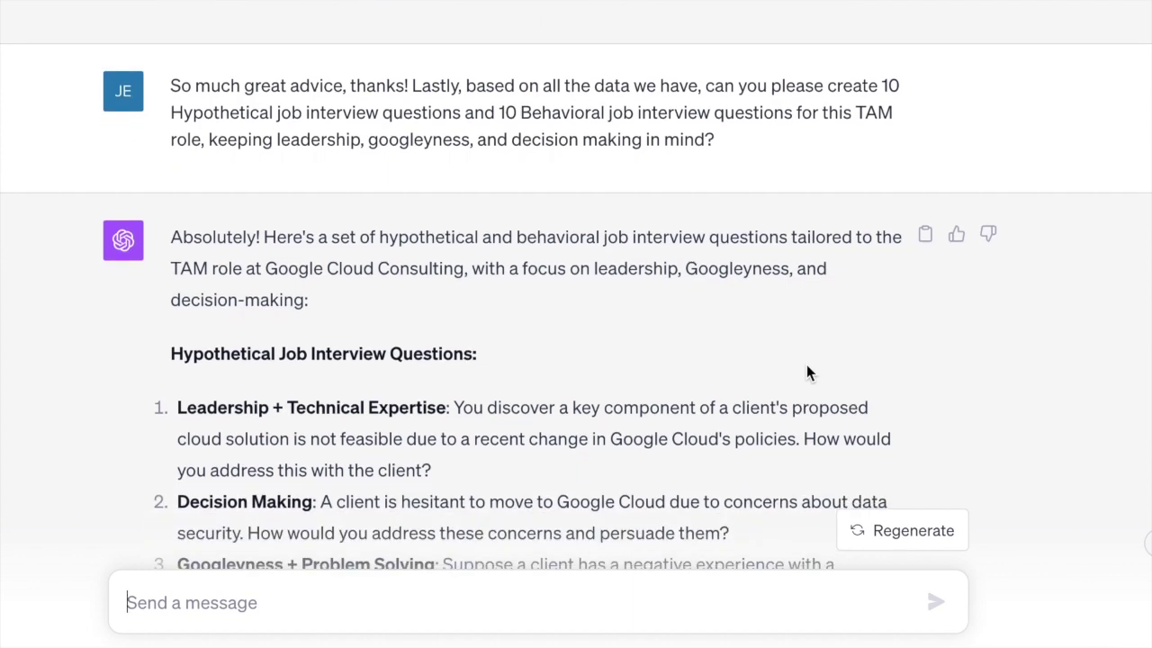
scroll(806, 372, "down", 2)
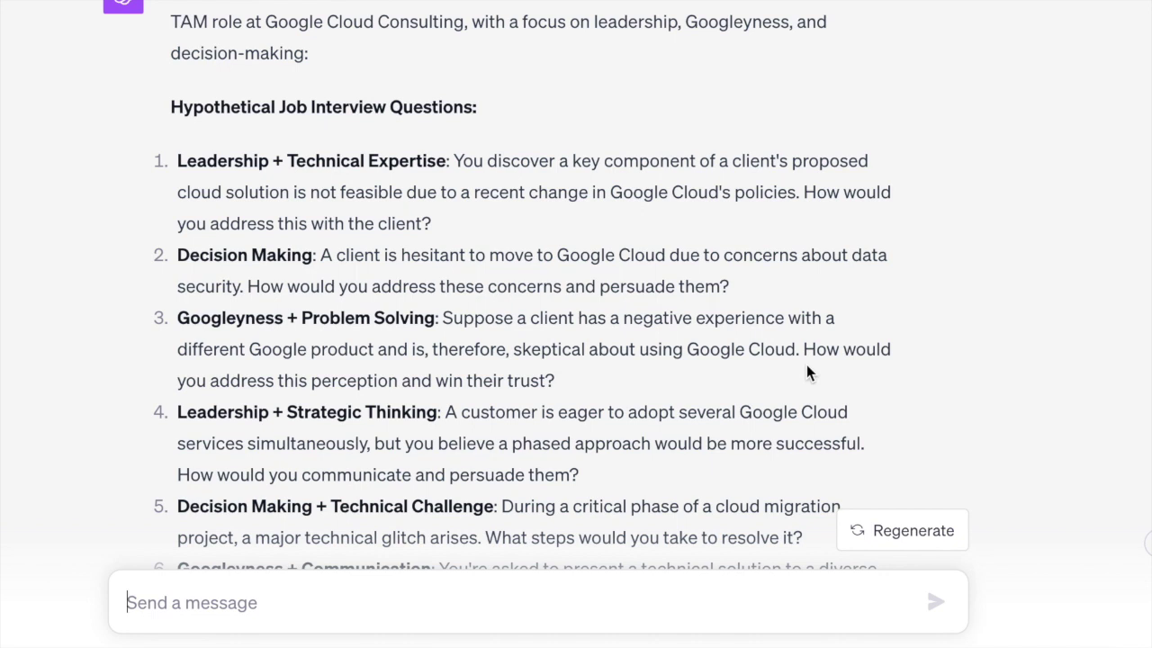
scroll(806, 365, "down", 5)
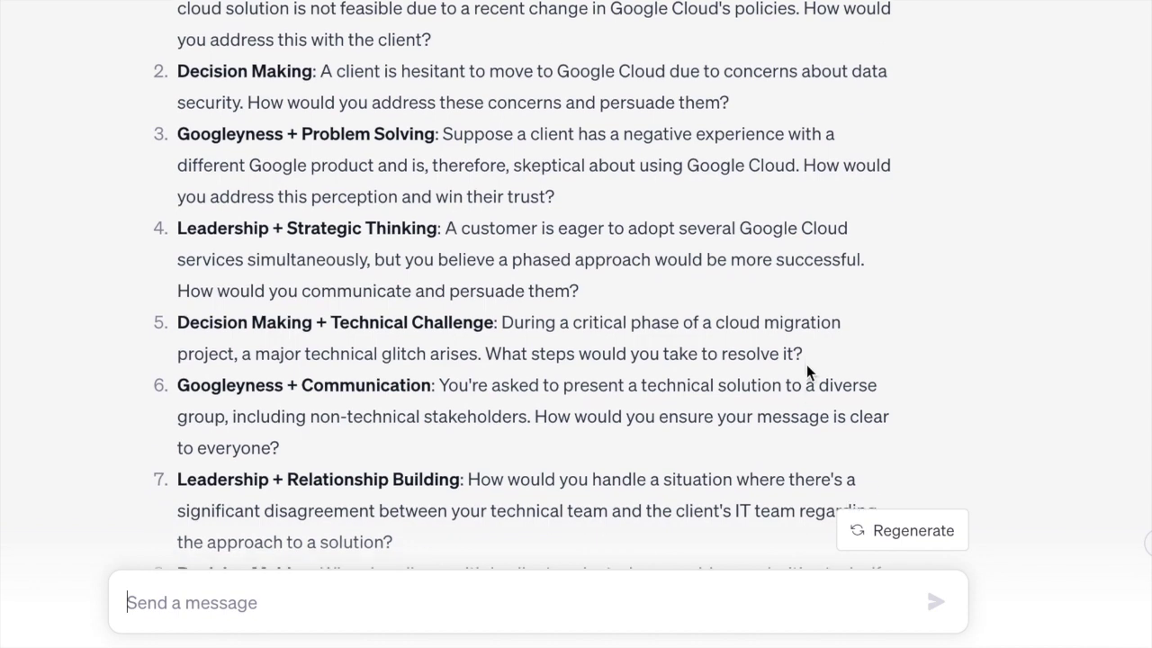
scroll(806, 364, "down", 4)
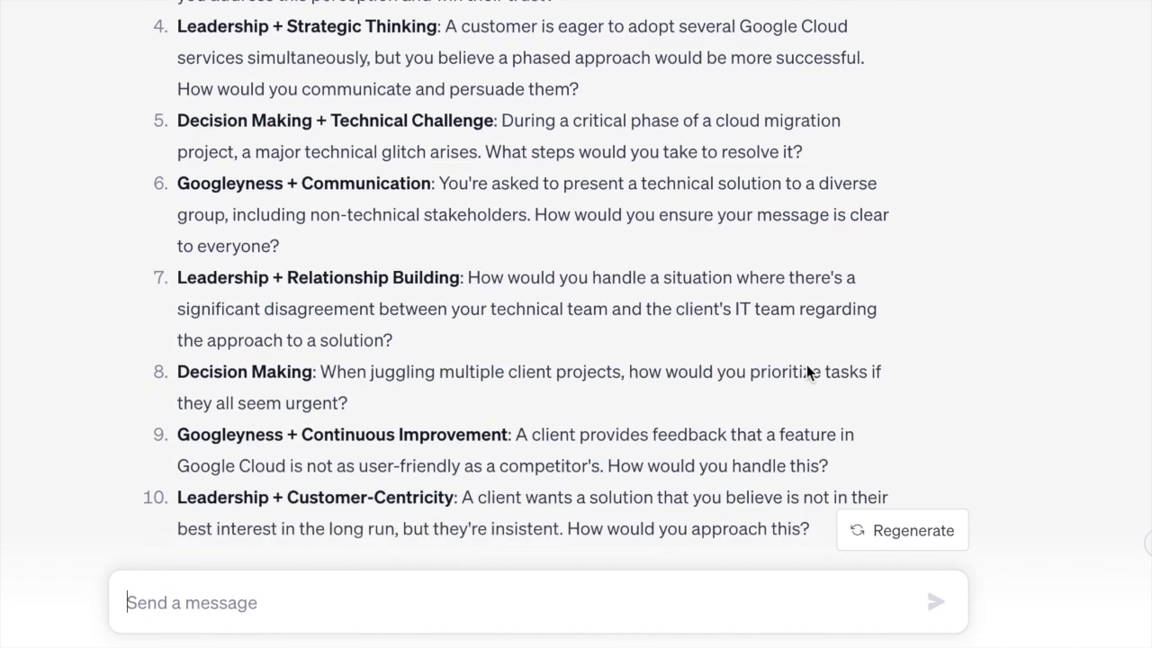
scroll(807, 366, "down", 2)
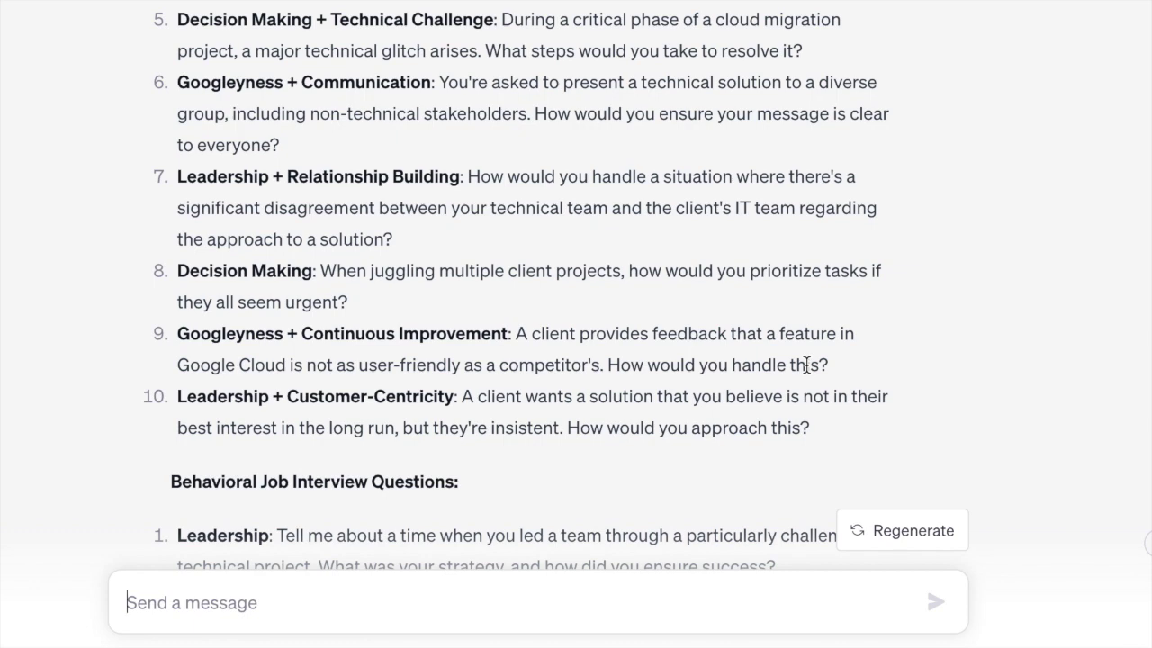
scroll(806, 364, "down", 6)
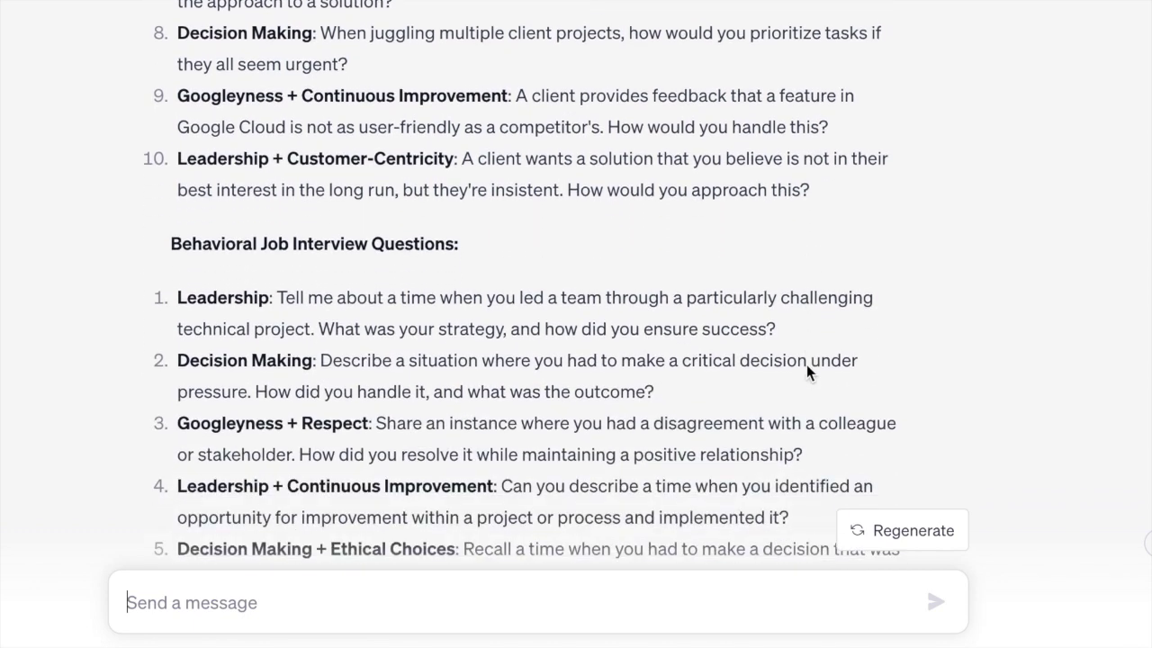
scroll(806, 364, "down", 5)
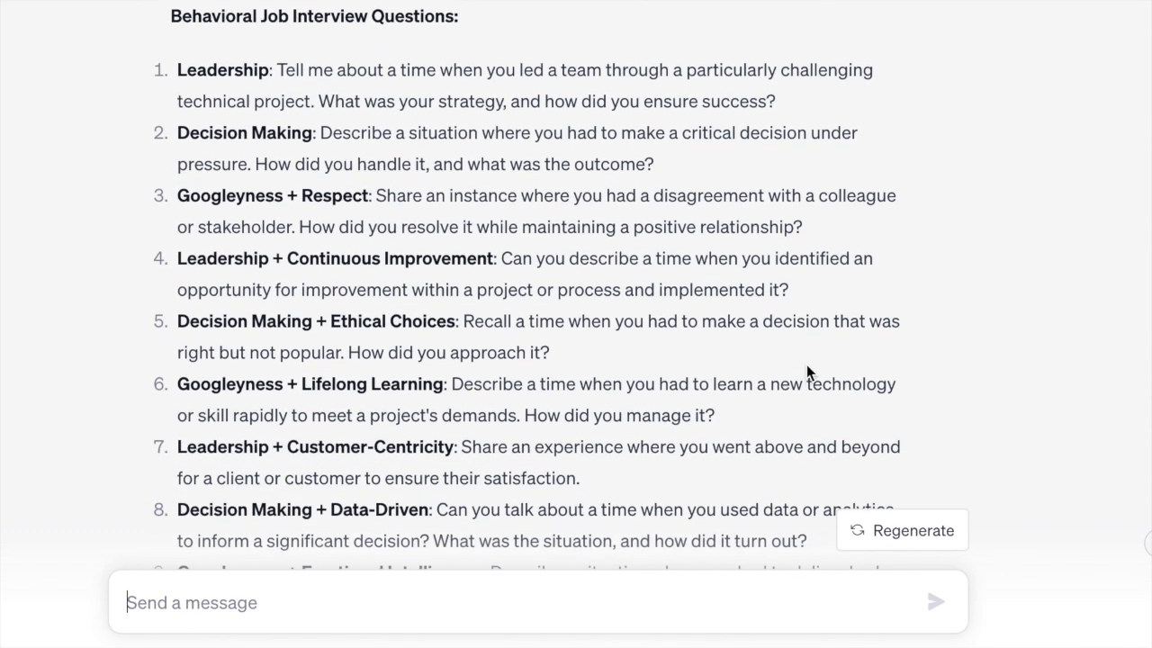
scroll(806, 365, "down", 6)
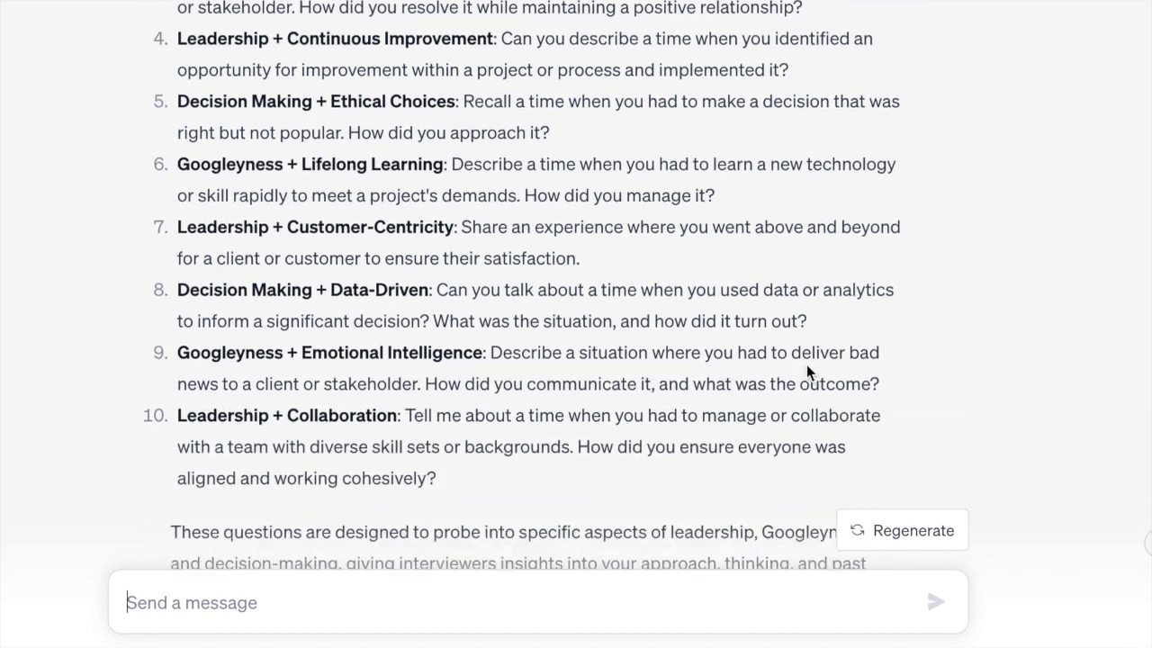
scroll(806, 364, "down", 5)
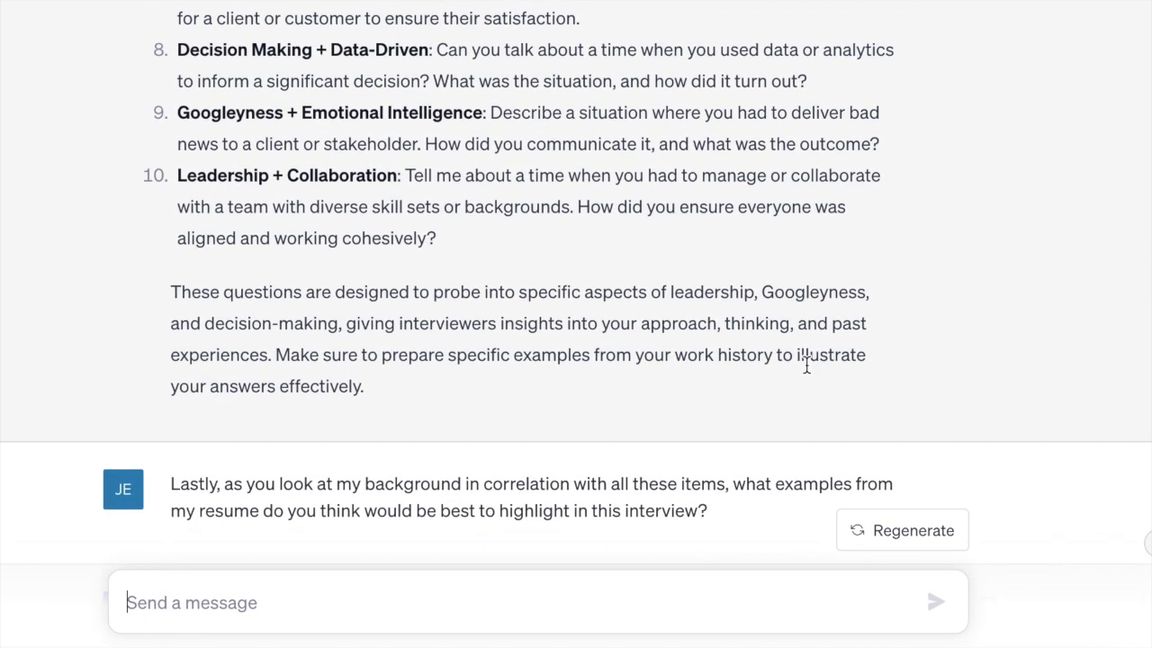
scroll(806, 364, "down", 2)
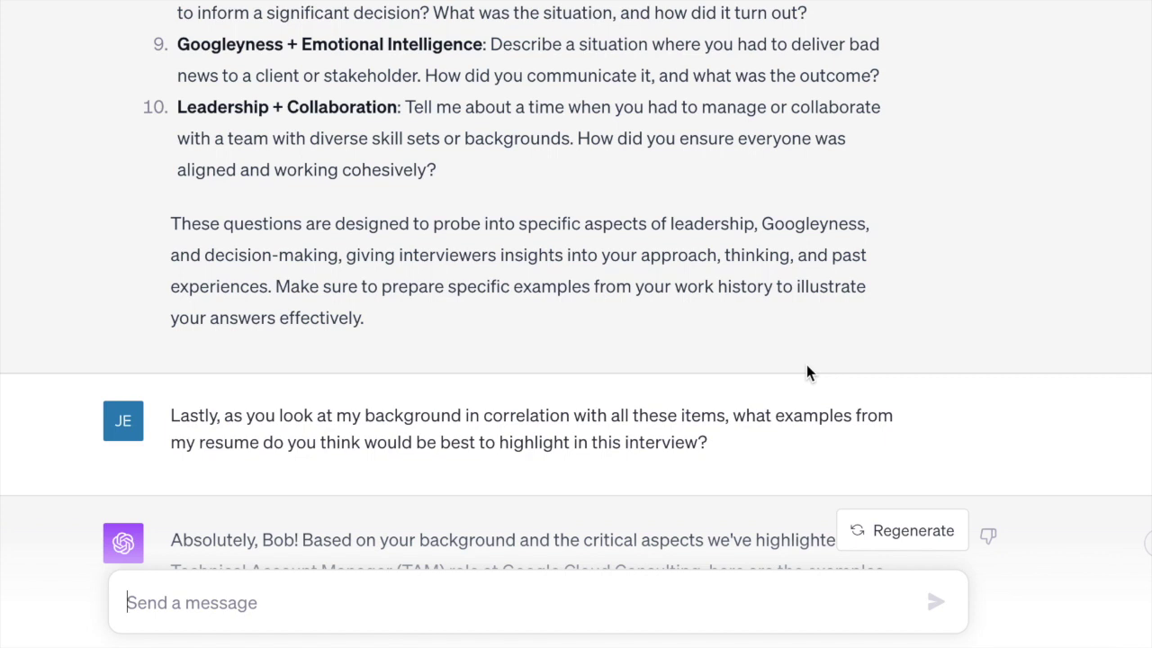
scroll(807, 372, "down", 3)
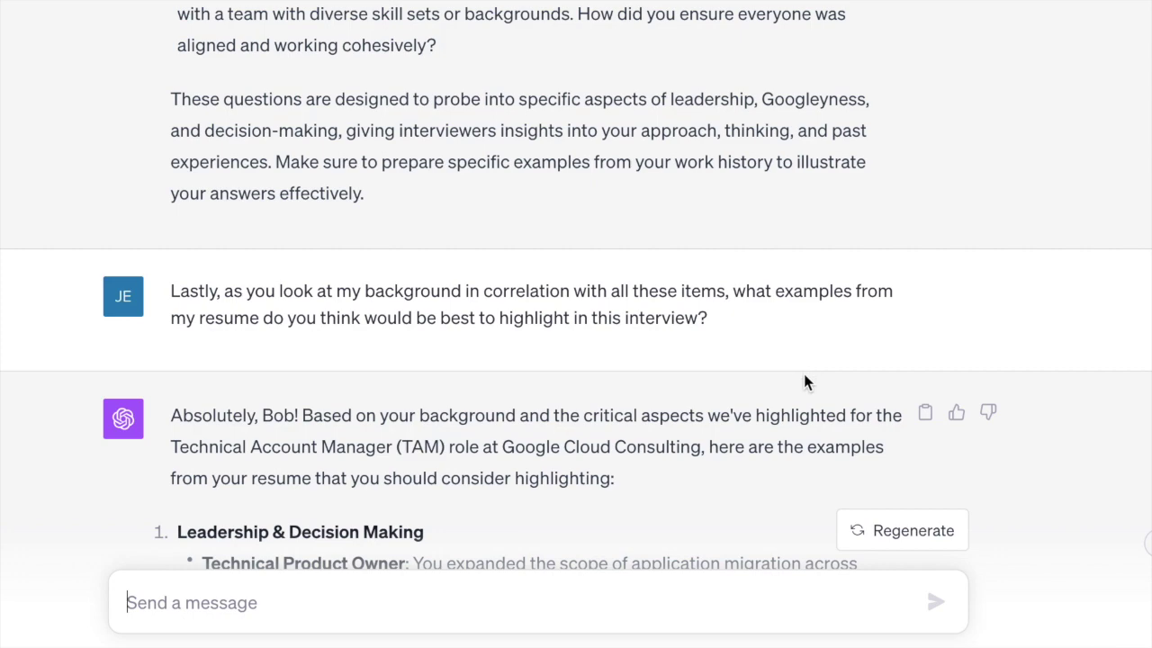
scroll(804, 382, "down", 3)
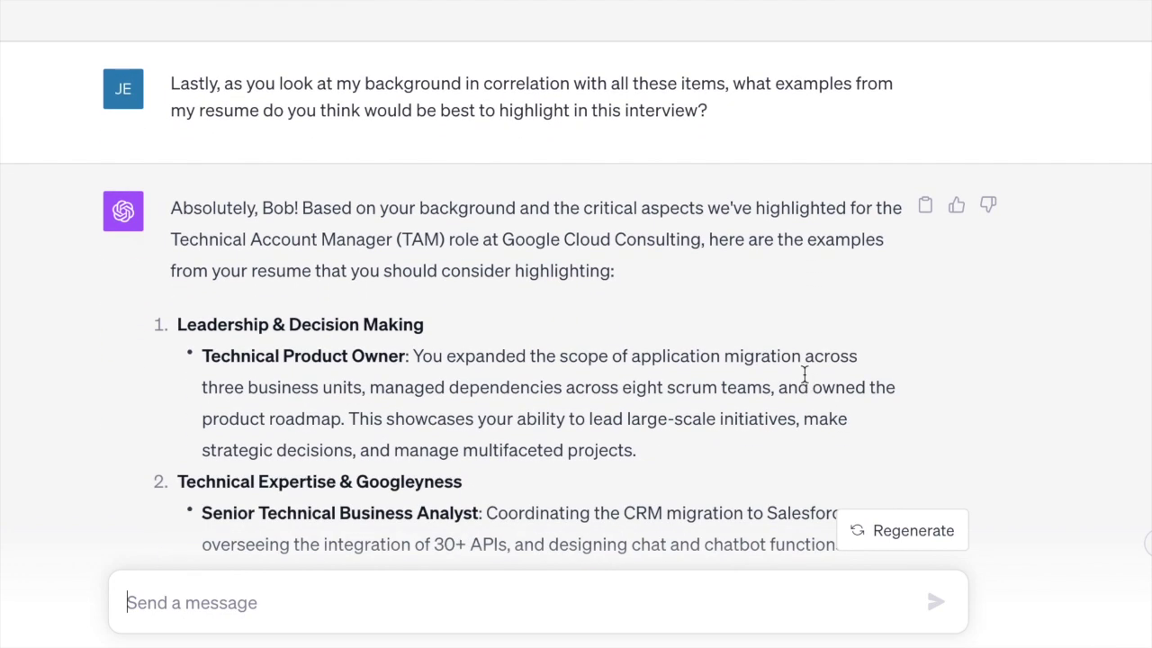
scroll(788, 432, "down", 2)
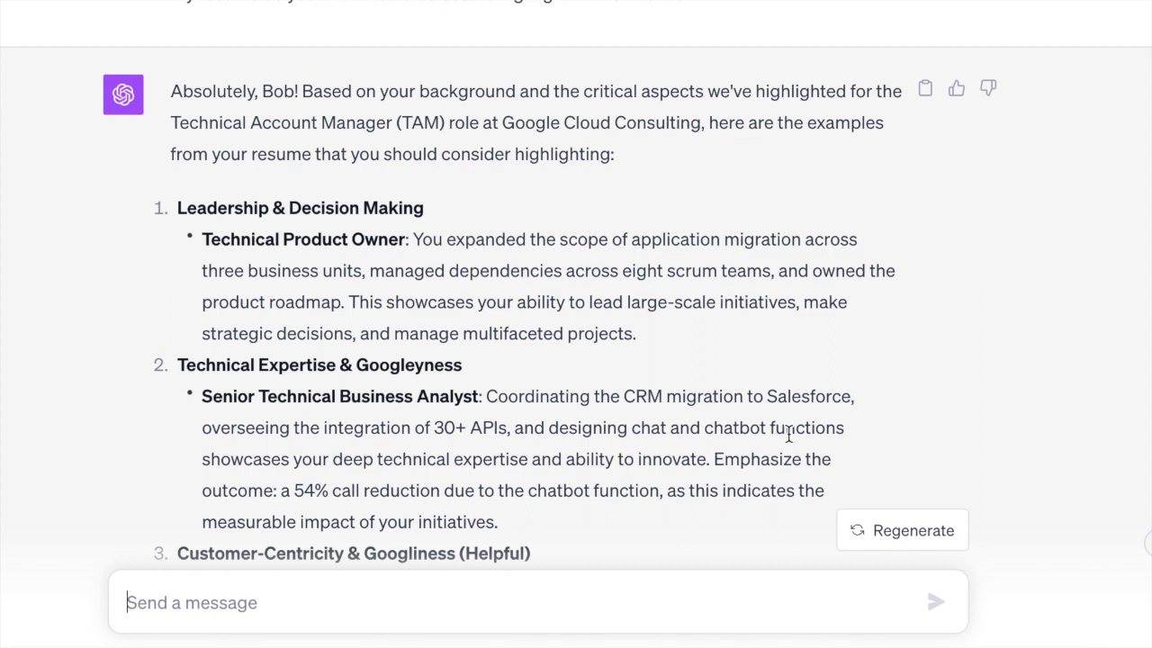
scroll(788, 433, "down", 1)
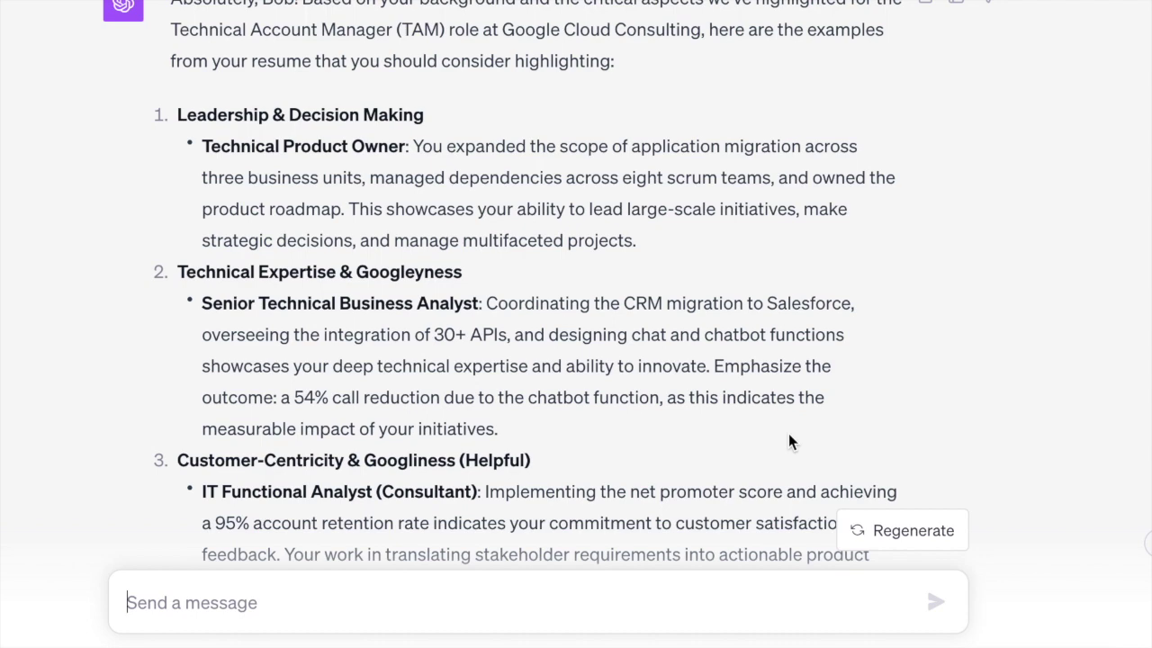
scroll(789, 433, "down", 3)
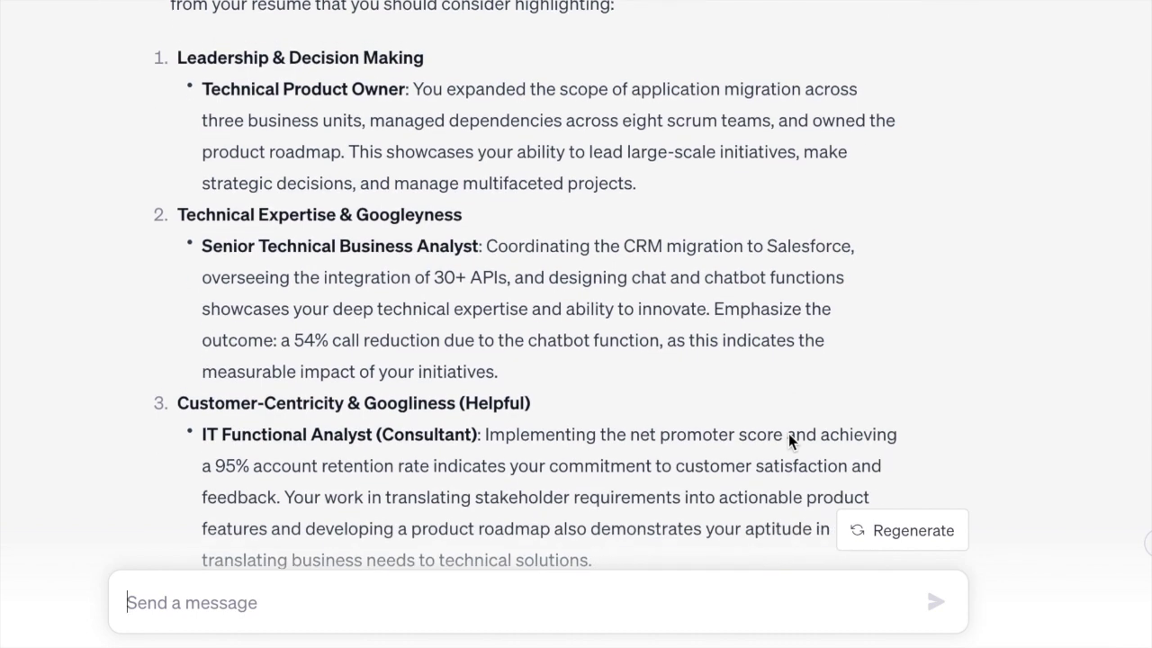
scroll(788, 432, "down", 3)
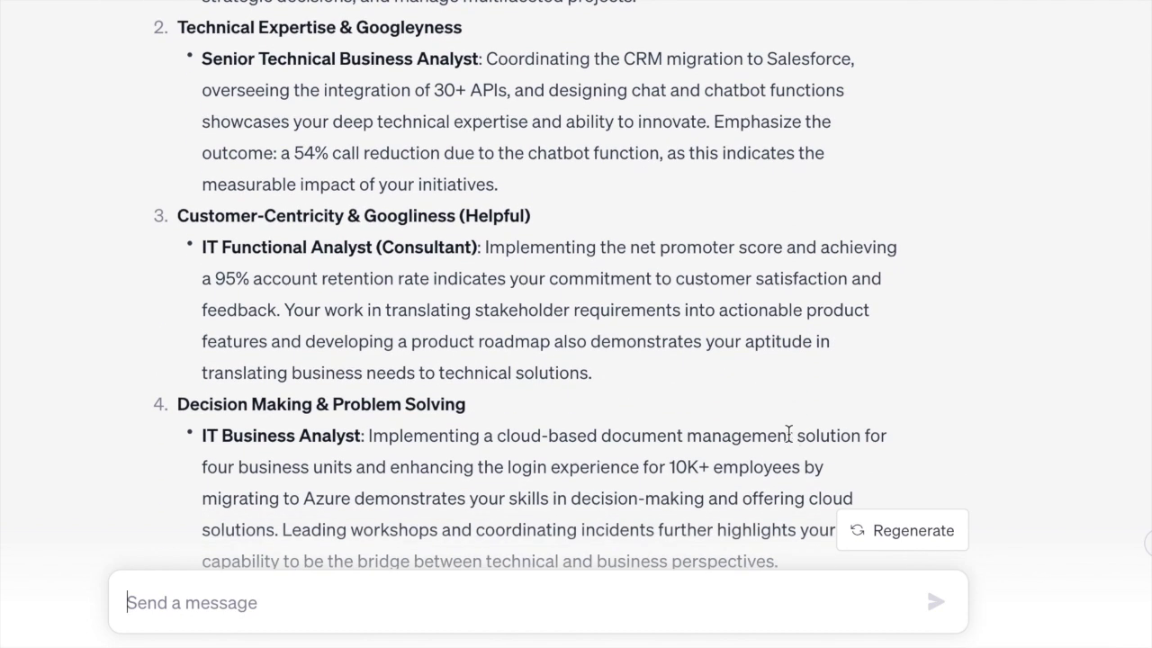
scroll(788, 433, "down", 2)
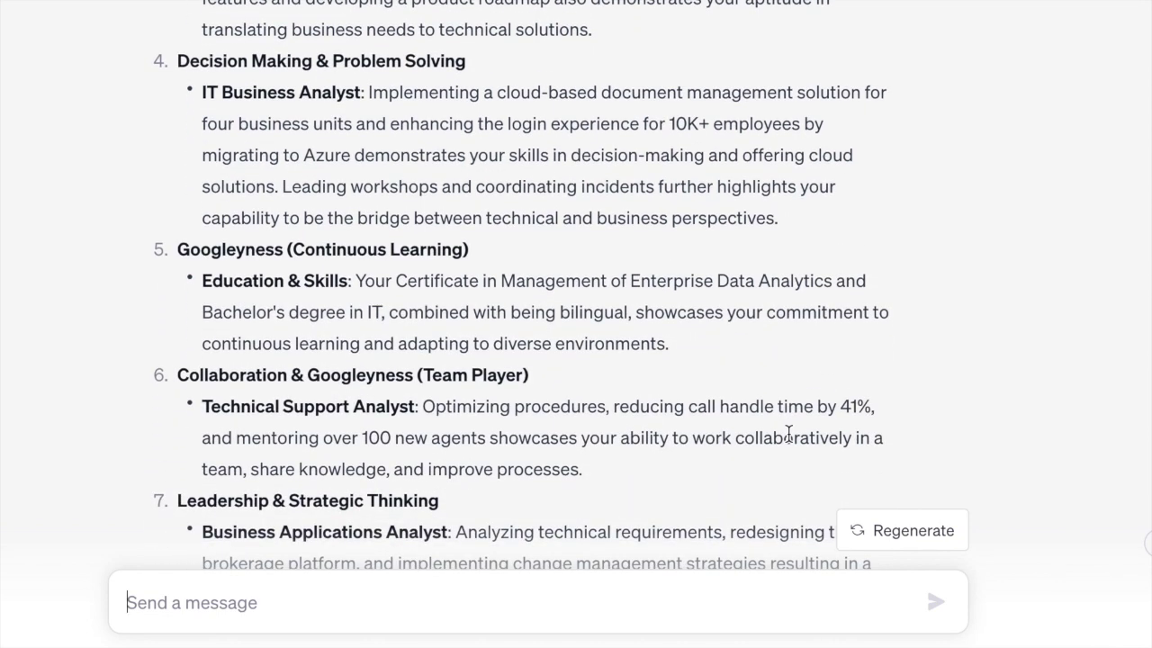
scroll(788, 435, "down", 3)
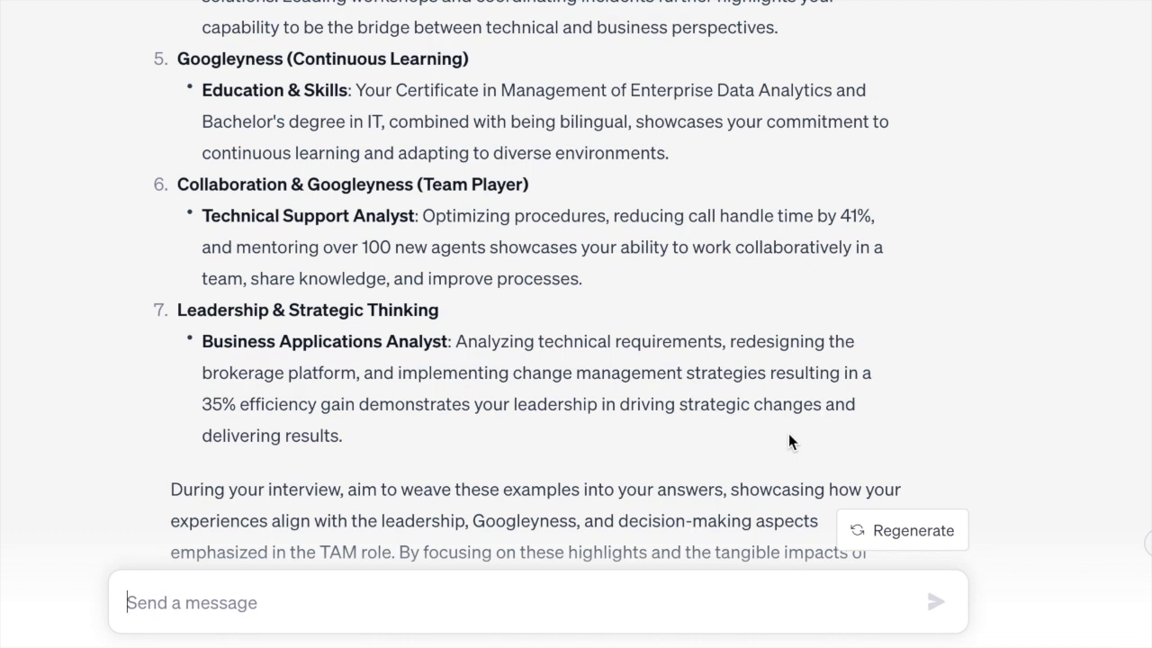
scroll(789, 440, "down", 3)
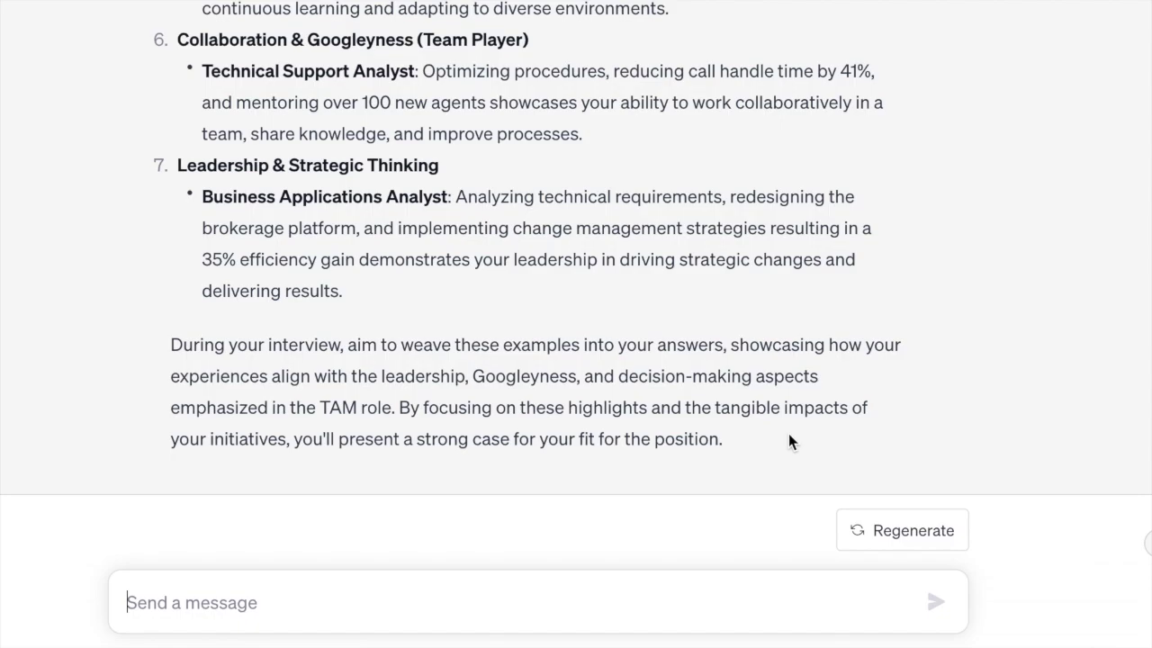
scroll(788, 433, "up", 20)
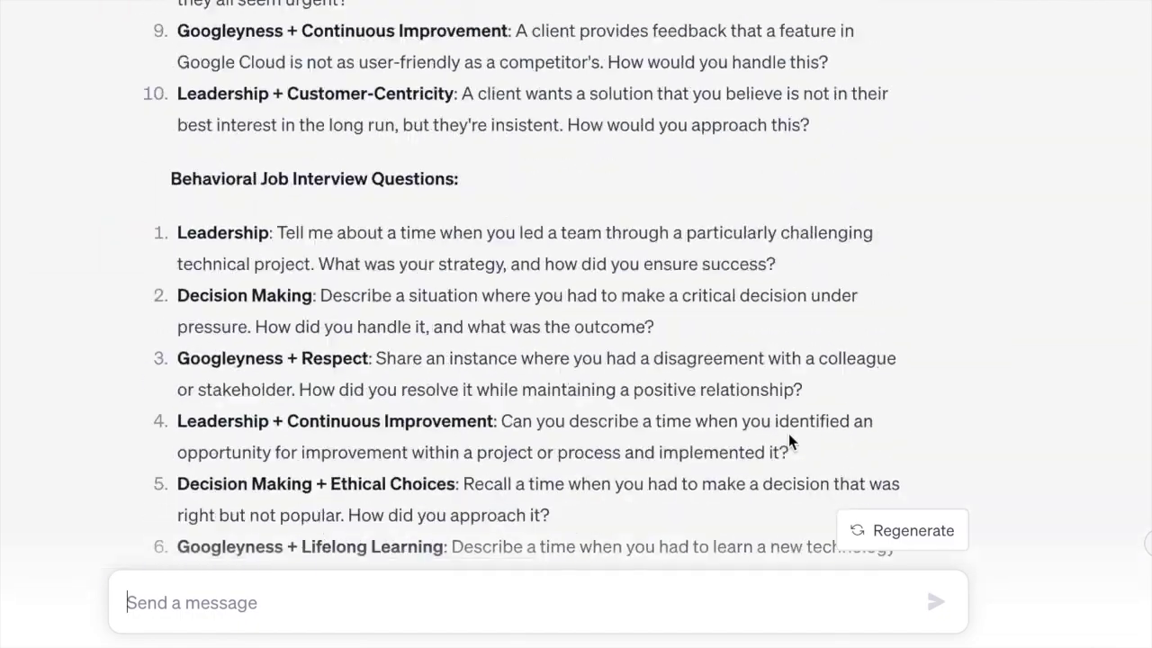
scroll(789, 433, "up", 20)
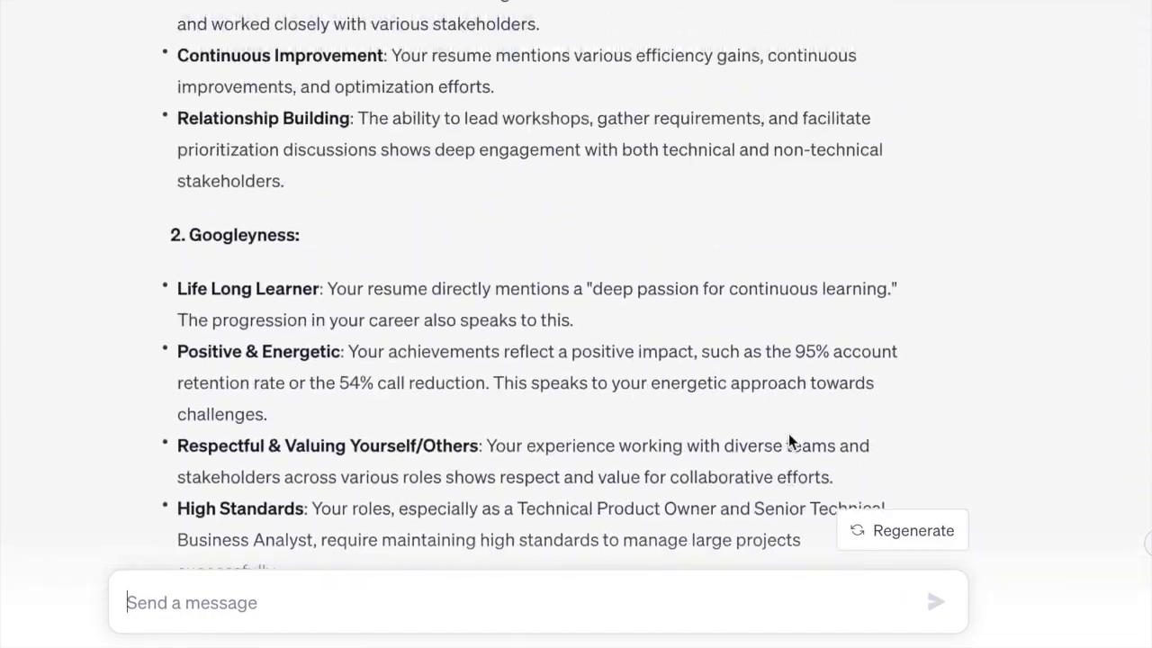
scroll(788, 432, "up", 20)
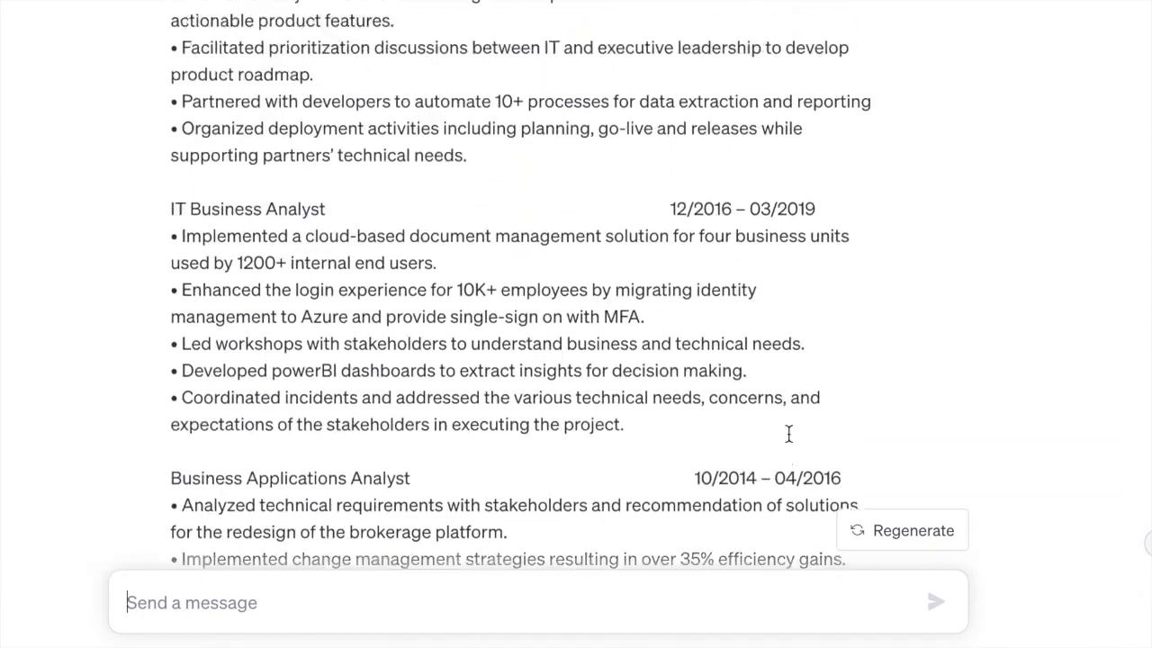
scroll(788, 433, "up", 5)
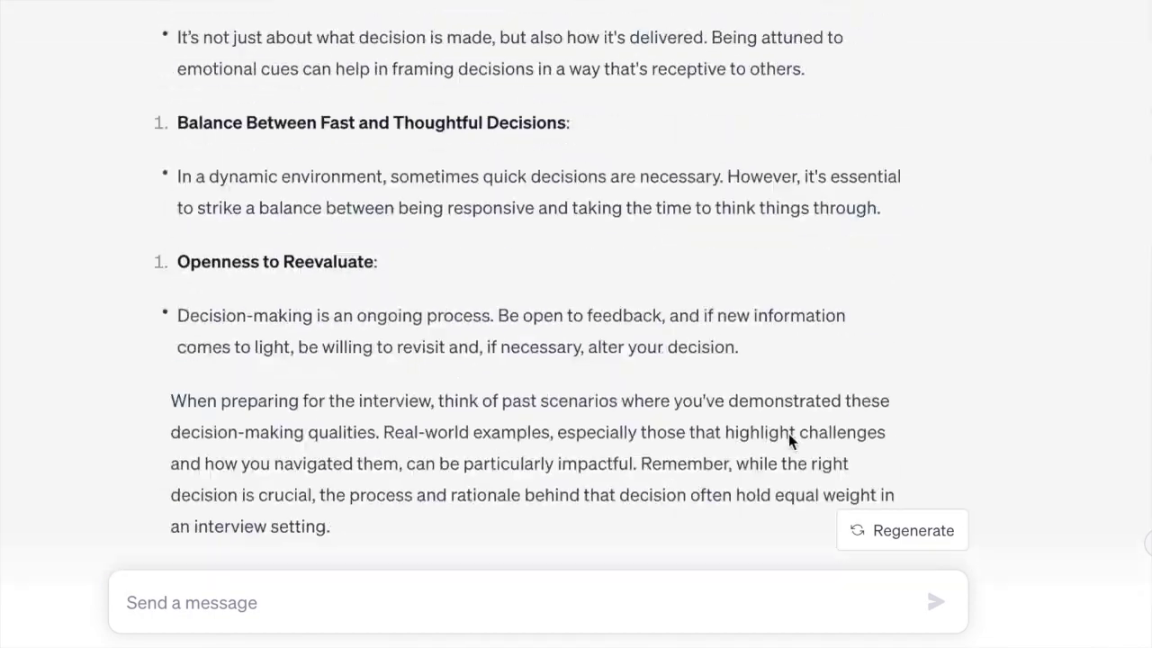
scroll(788, 433, "up", 6)
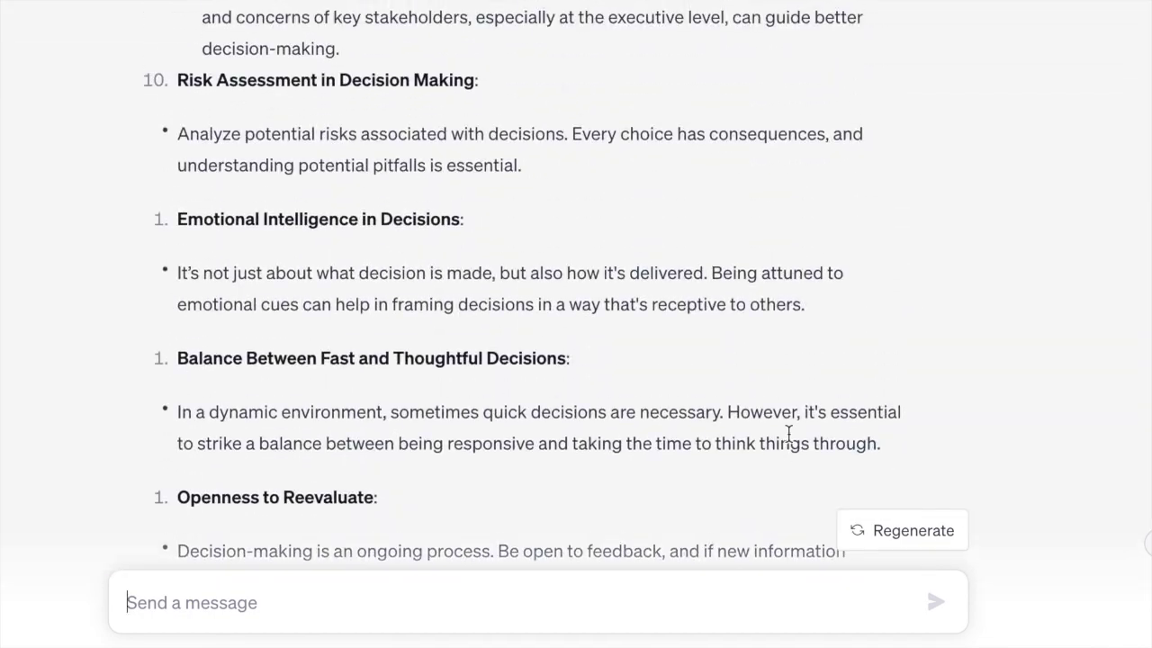
scroll(789, 434, "up", 20)
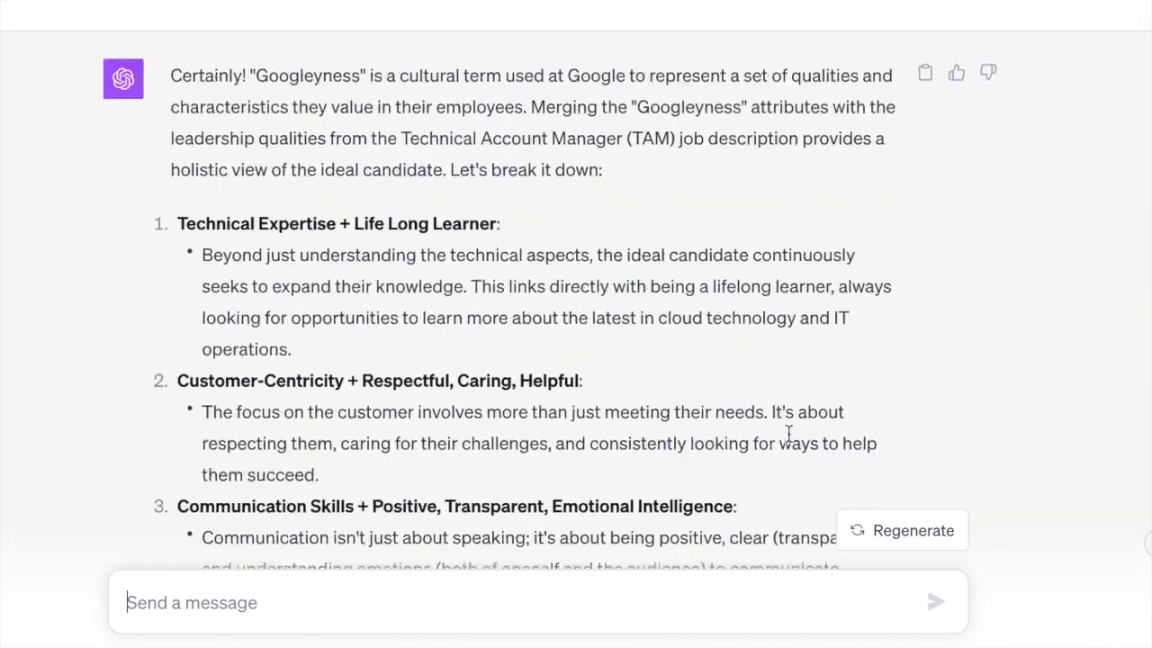
scroll(788, 433, "up", 20)
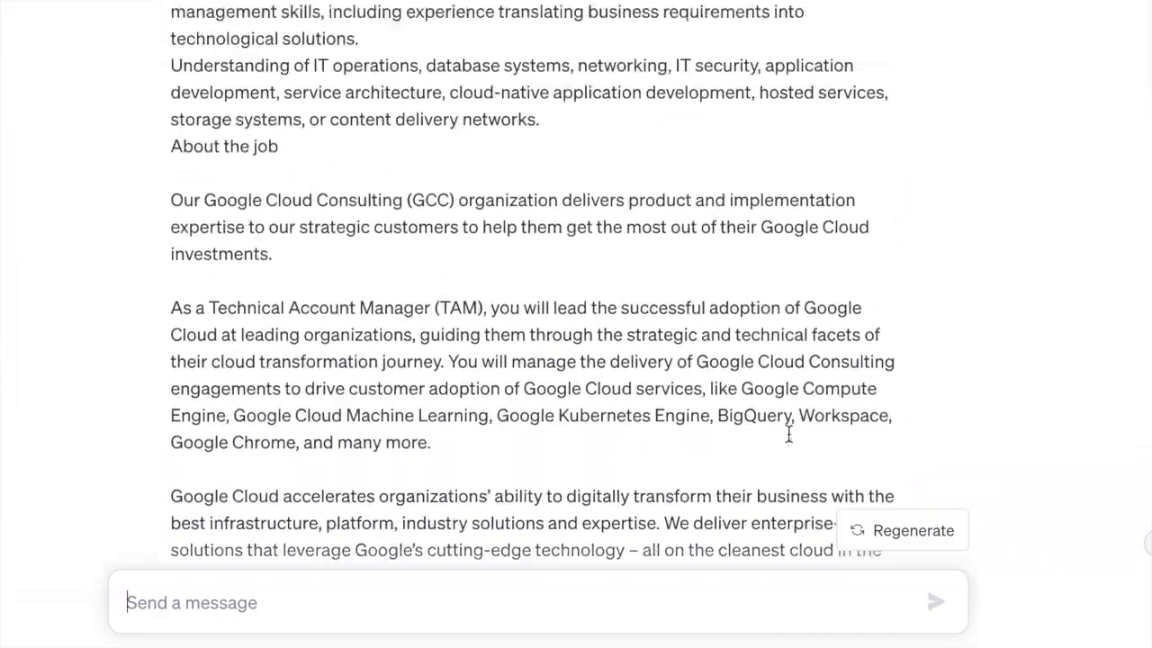
scroll(788, 433, "up", 2)
scroll(788, 433, "down", 15)
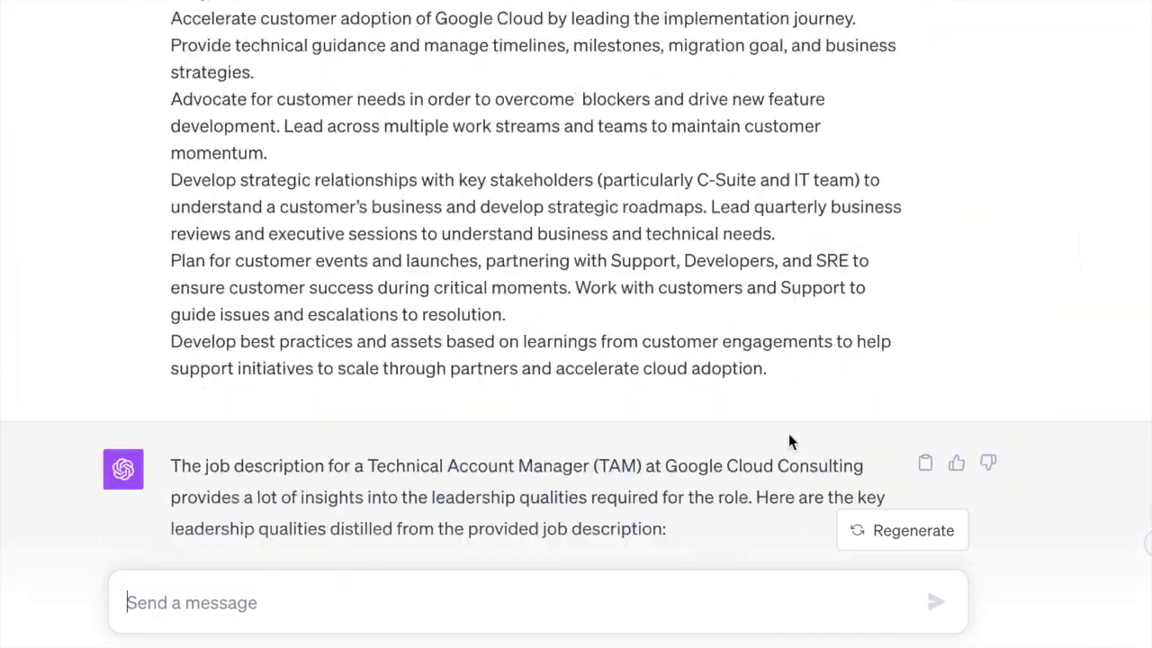
scroll(788, 433, "down", 3)
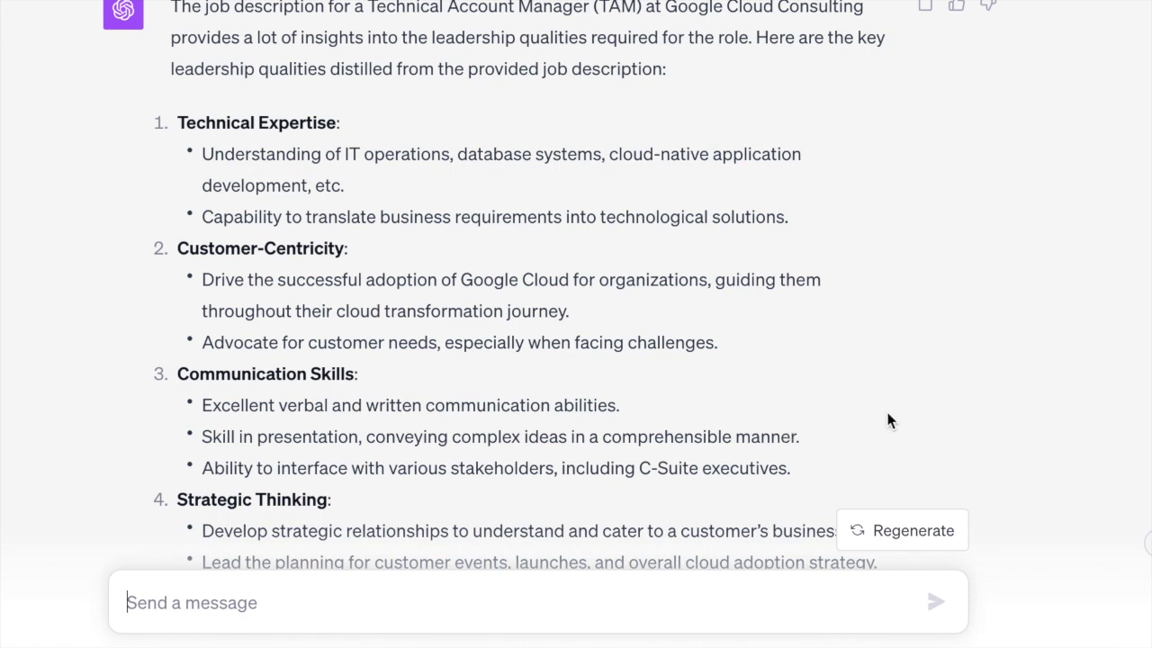
scroll(822, 419, "down", 4)
scroll(823, 419, "down", 5)
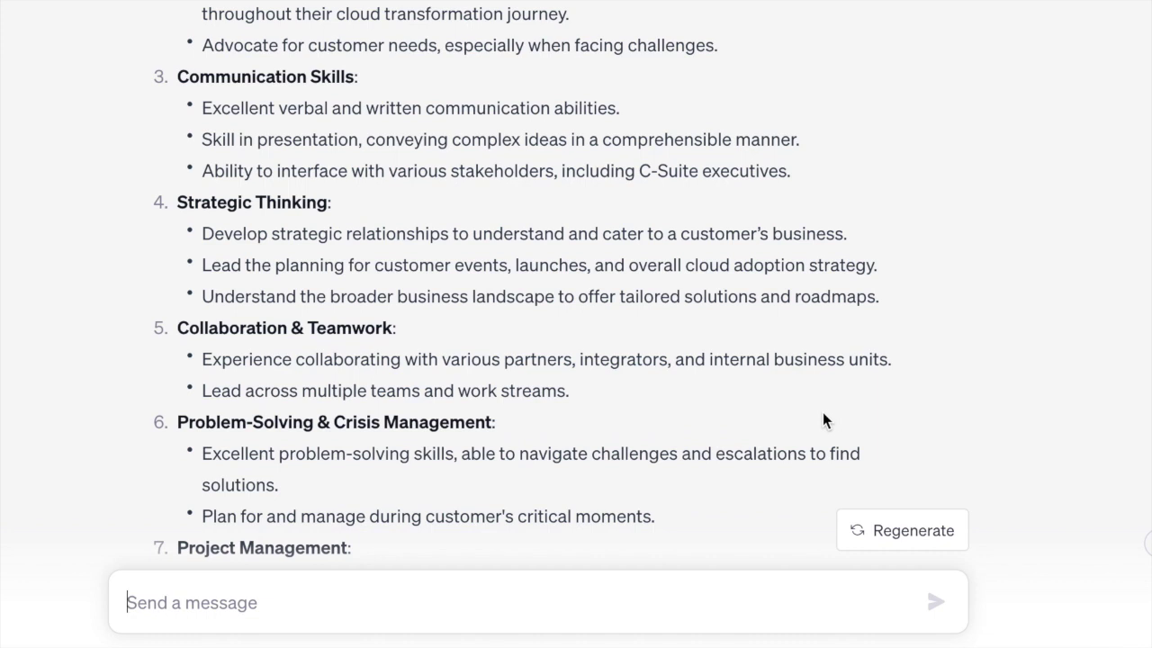
scroll(823, 419, "down", 5)
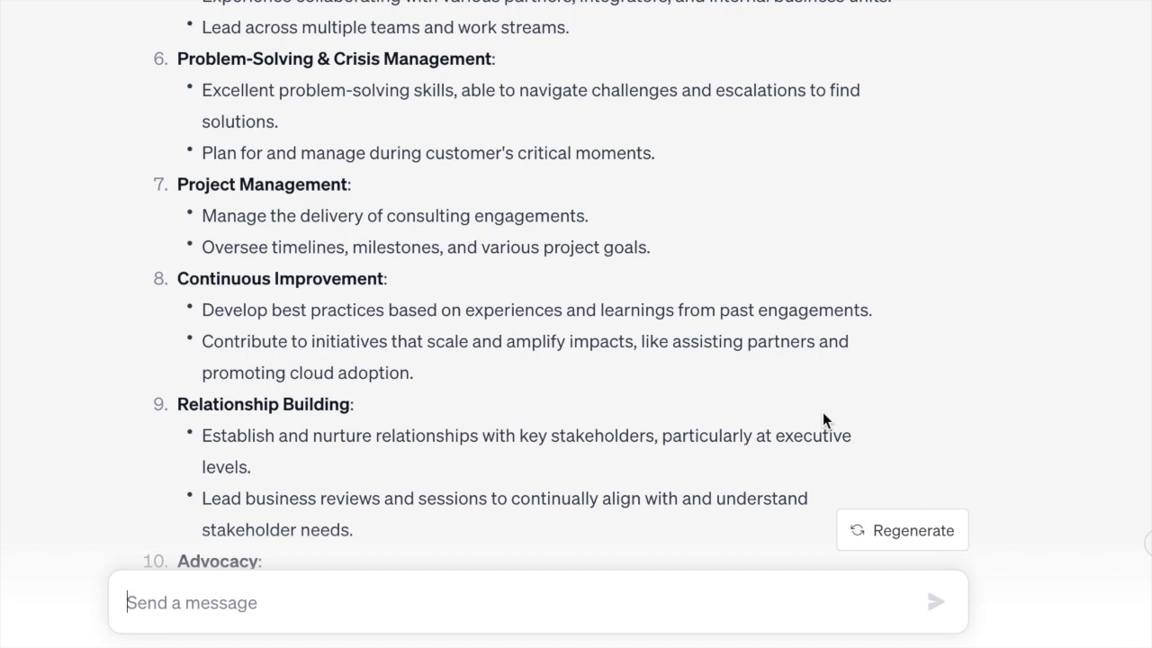
scroll(822, 415, "down", 10)
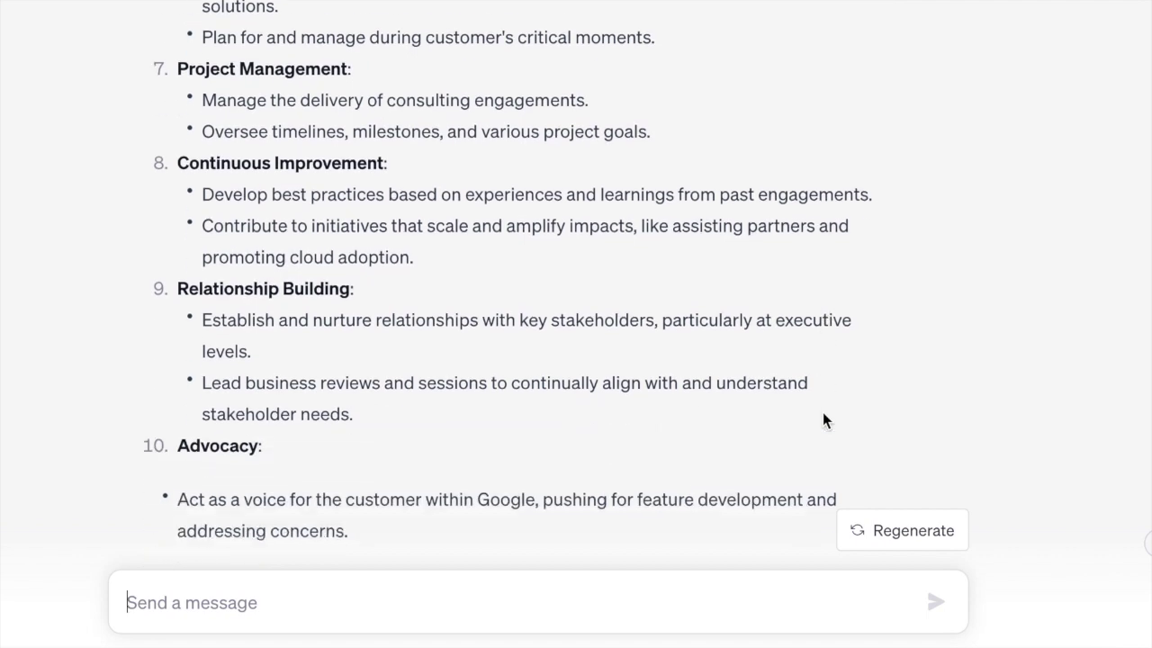
scroll(822, 412, "down", 3)
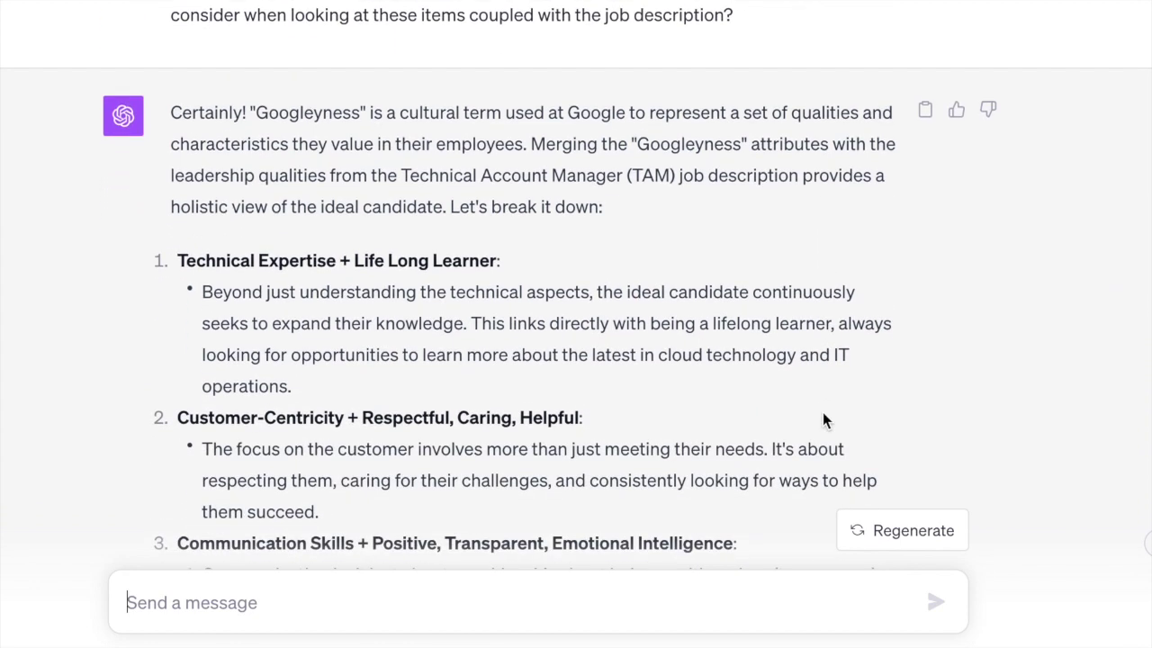
scroll(823, 412, "down", 2)
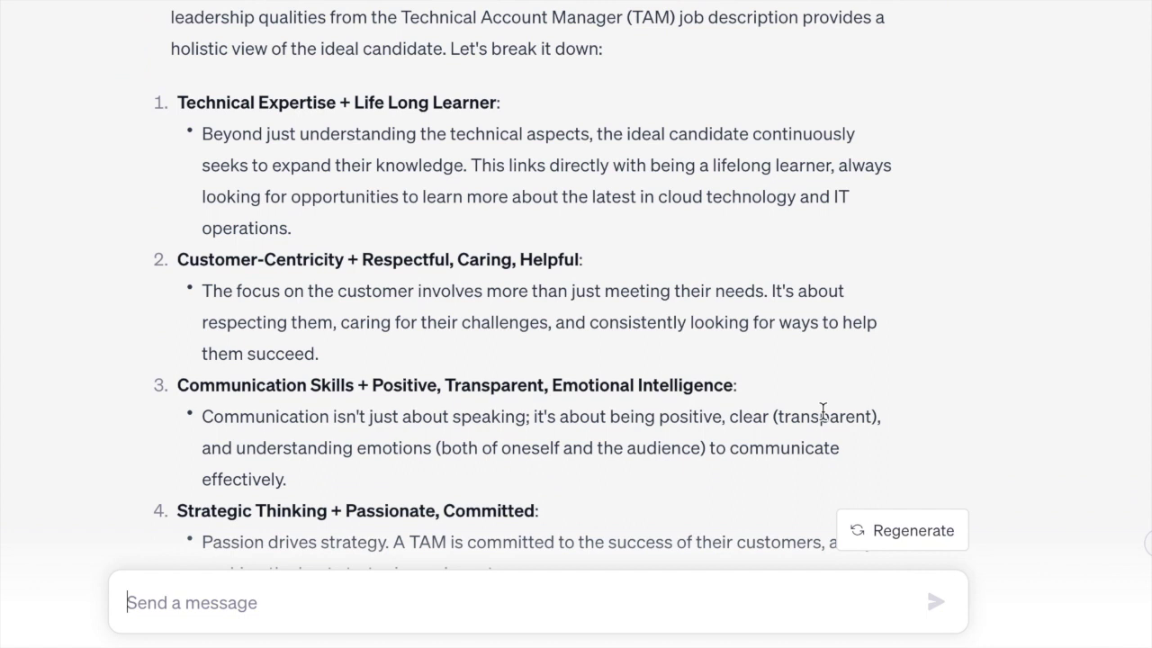
scroll(823, 411, "down", 3)
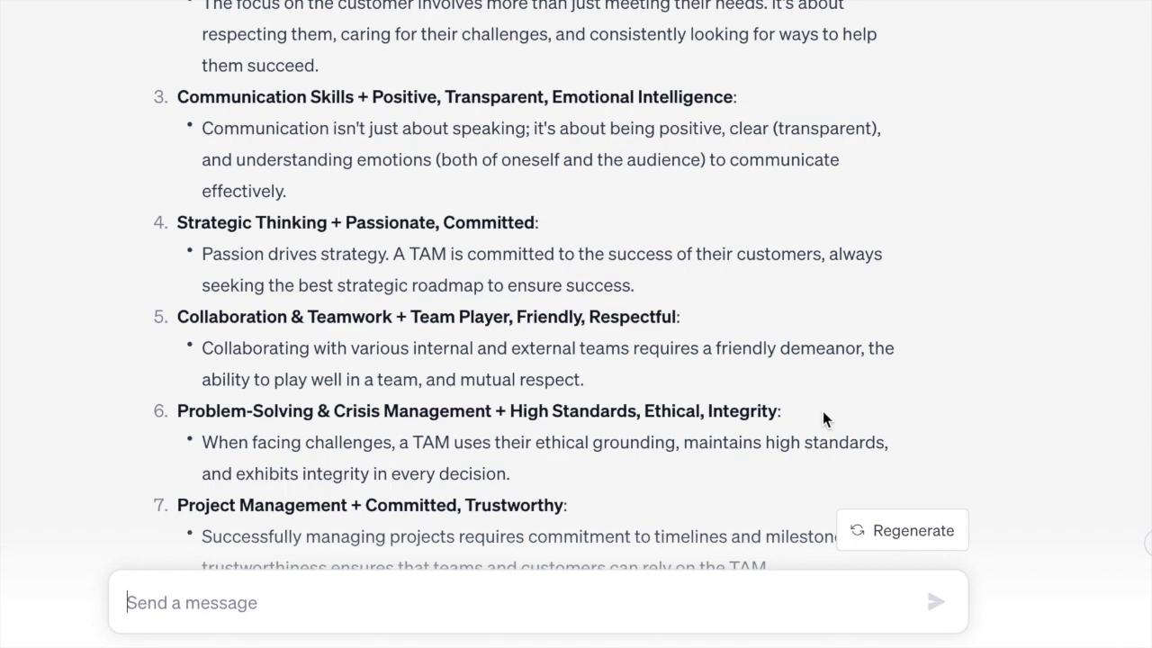
scroll(822, 414, "down", 2)
scroll(823, 411, "down", 10)
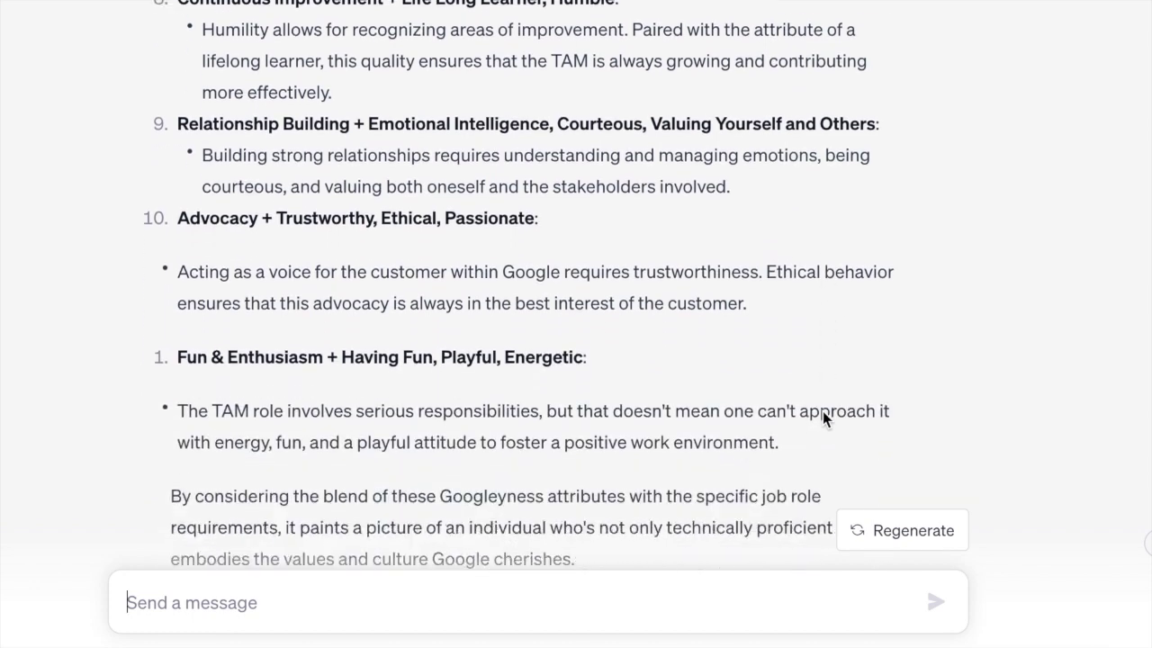
scroll(822, 419, "down", 2)
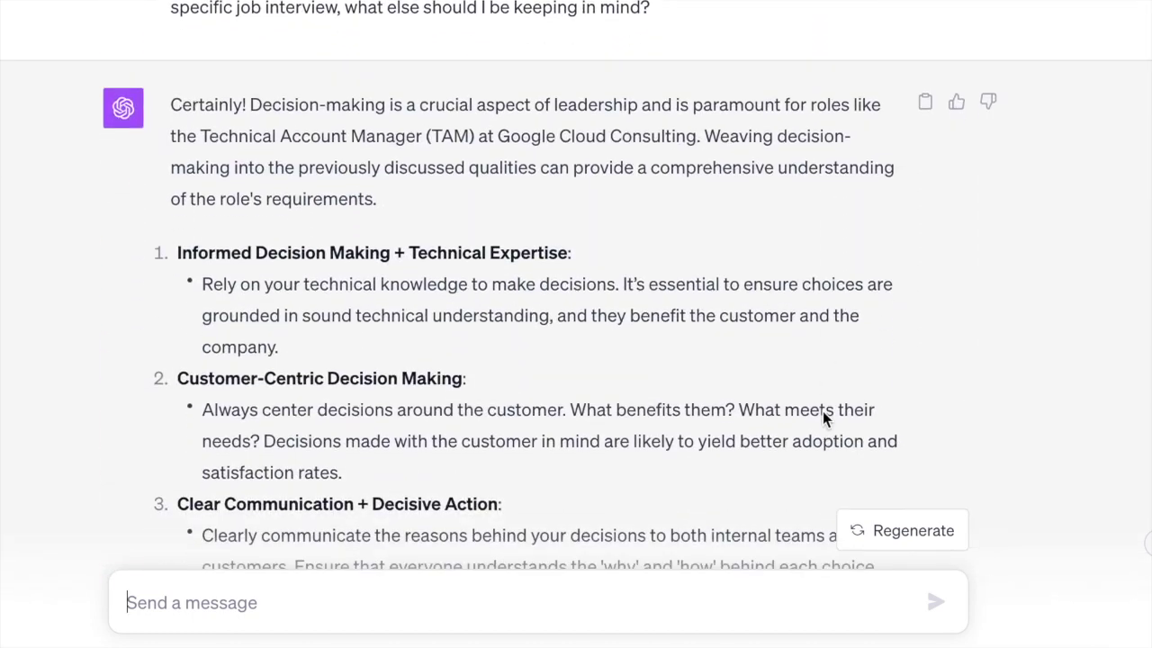